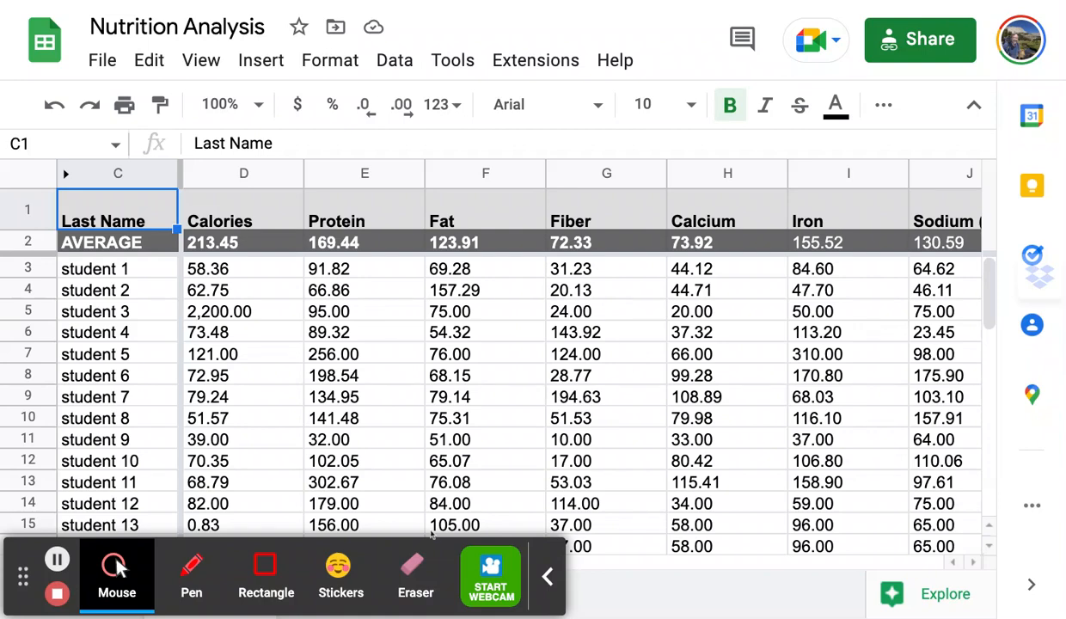
# Select rows 1–2 of the Data sheet and start a protected range described 'Headers'.
pyautogui.click(547, 577)
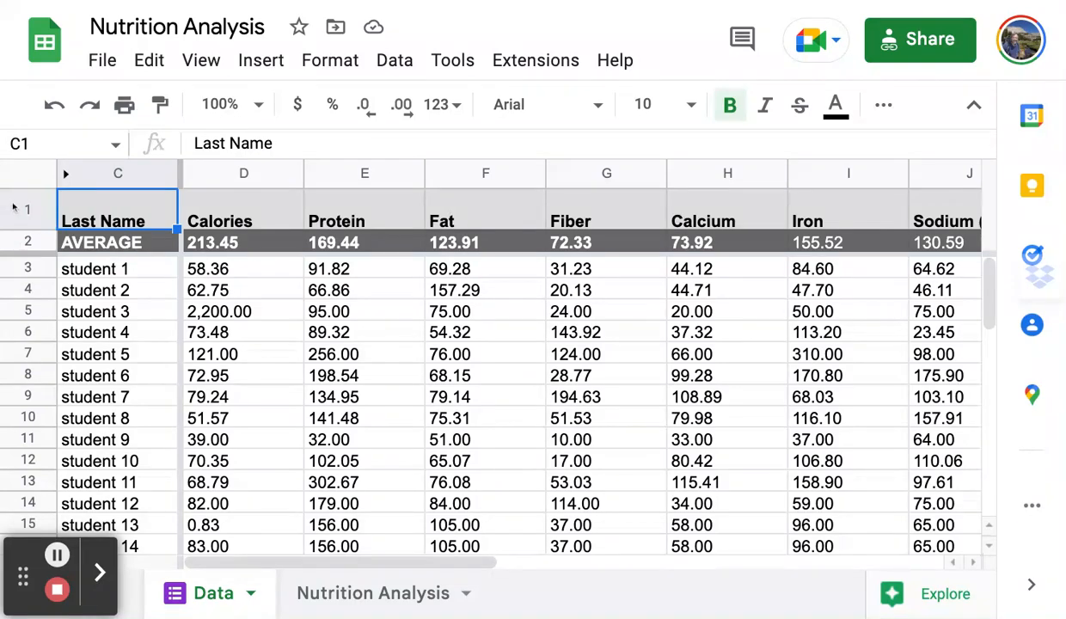
pyautogui.click(19, 210)
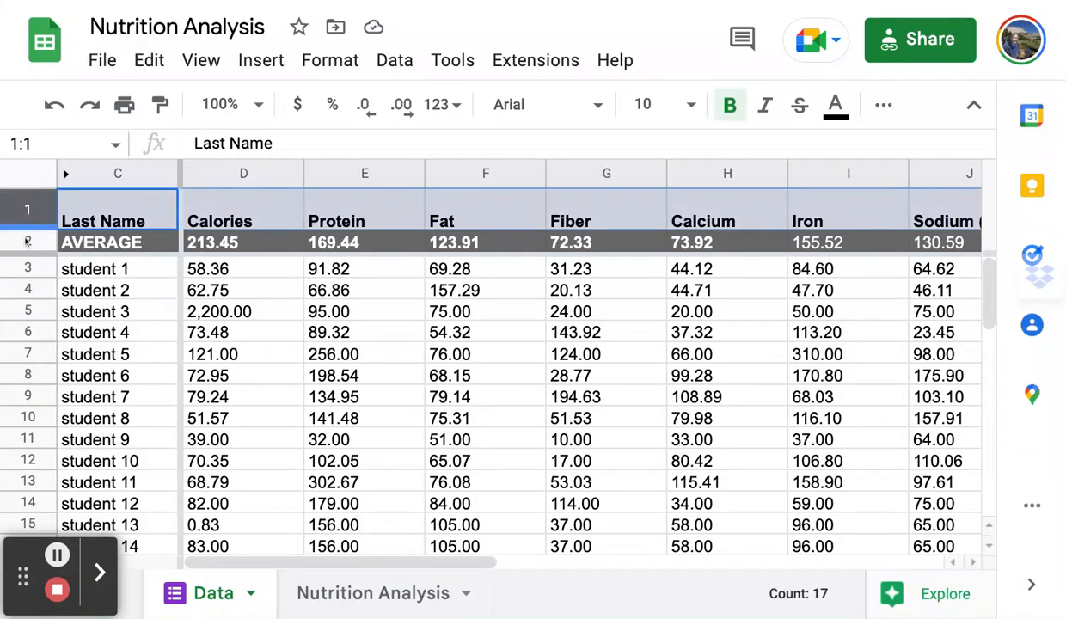
pyautogui.keyDown('shift'); pyautogui.click(27, 241); pyautogui.keyUp('shift')
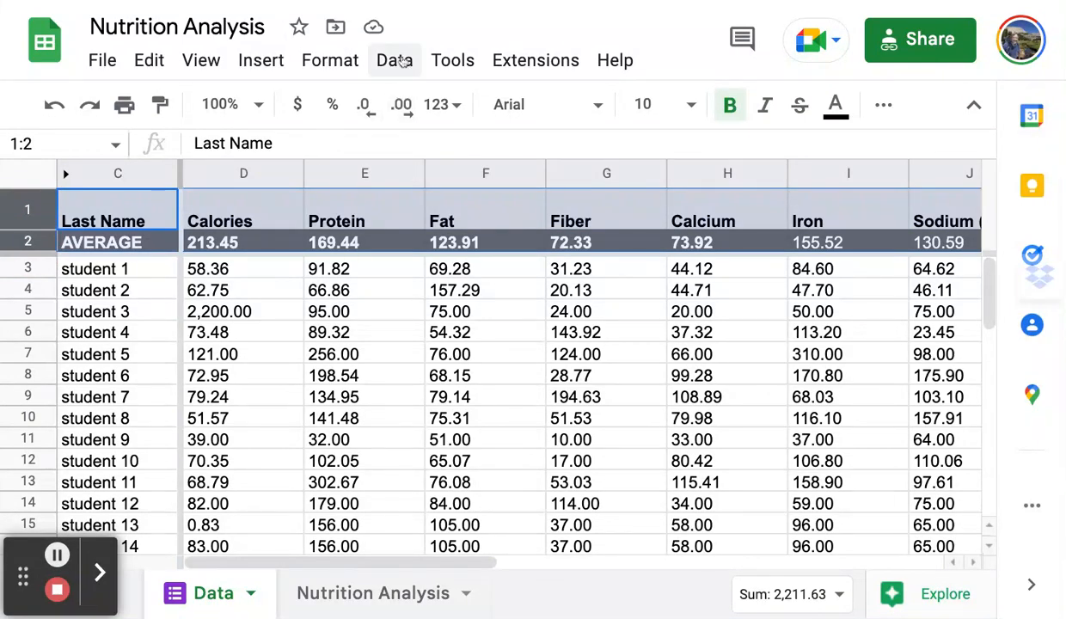
pyautogui.click(397, 61)
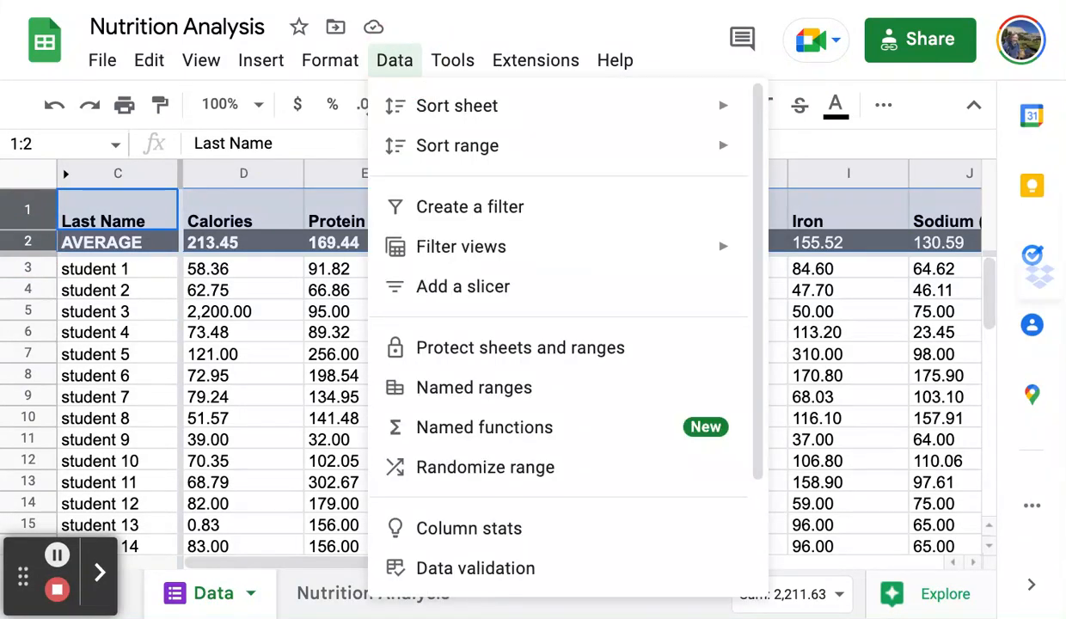
pyautogui.click(544, 345)
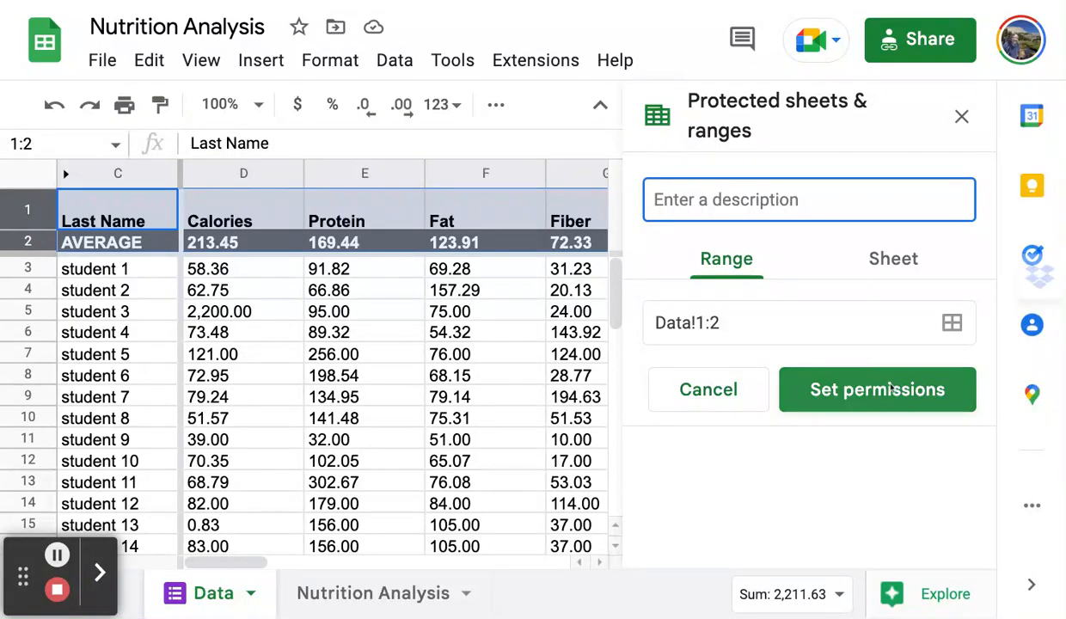
pyautogui.write('Headers')
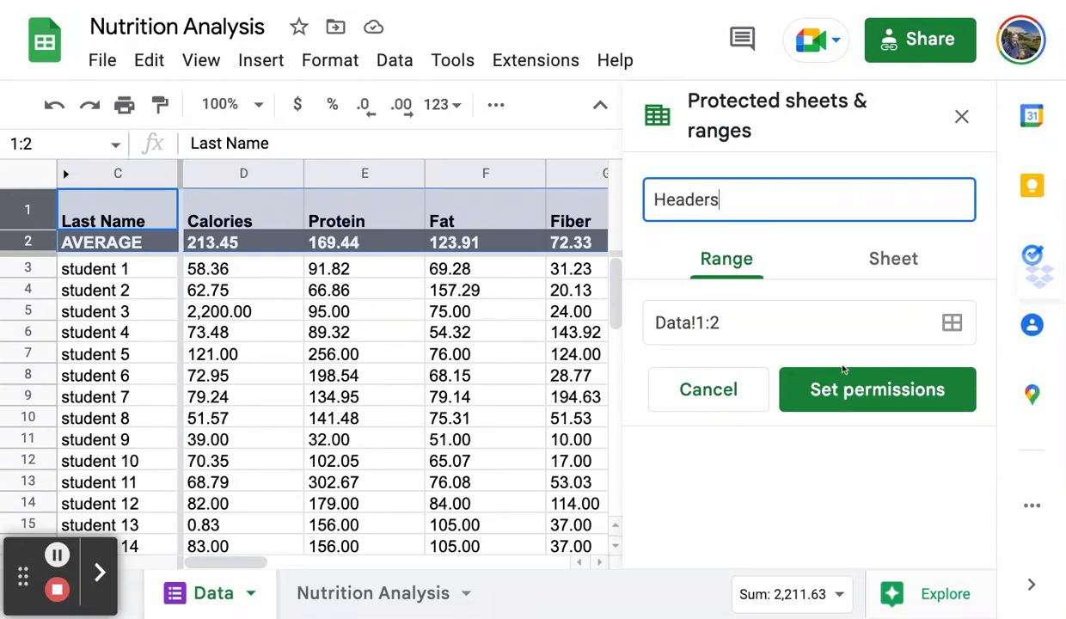
# Restrict the Headers range (Data!1:2) so only the owner can edit it.
pyautogui.click(879, 396)
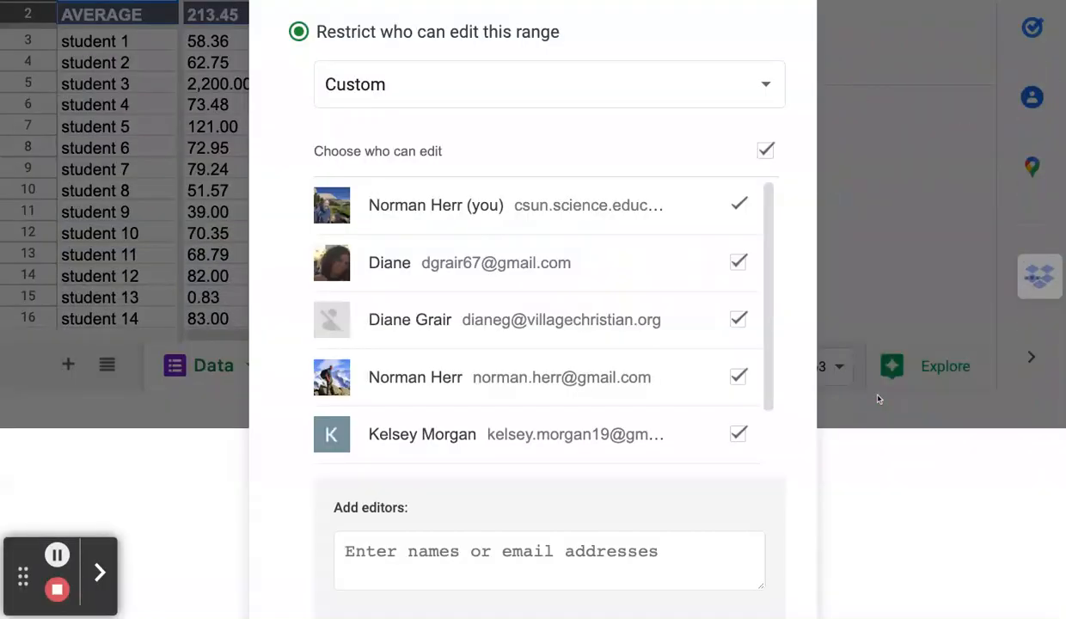
pyautogui.click(765, 152)
pyautogui.scroll(-1, 653, 443)
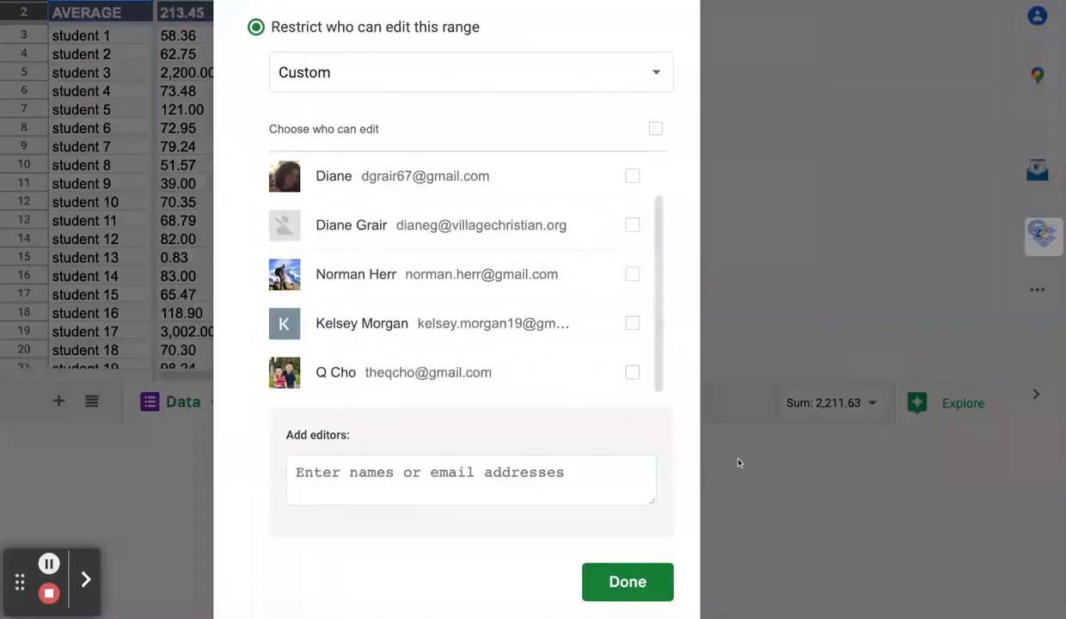
pyautogui.click(627, 581)
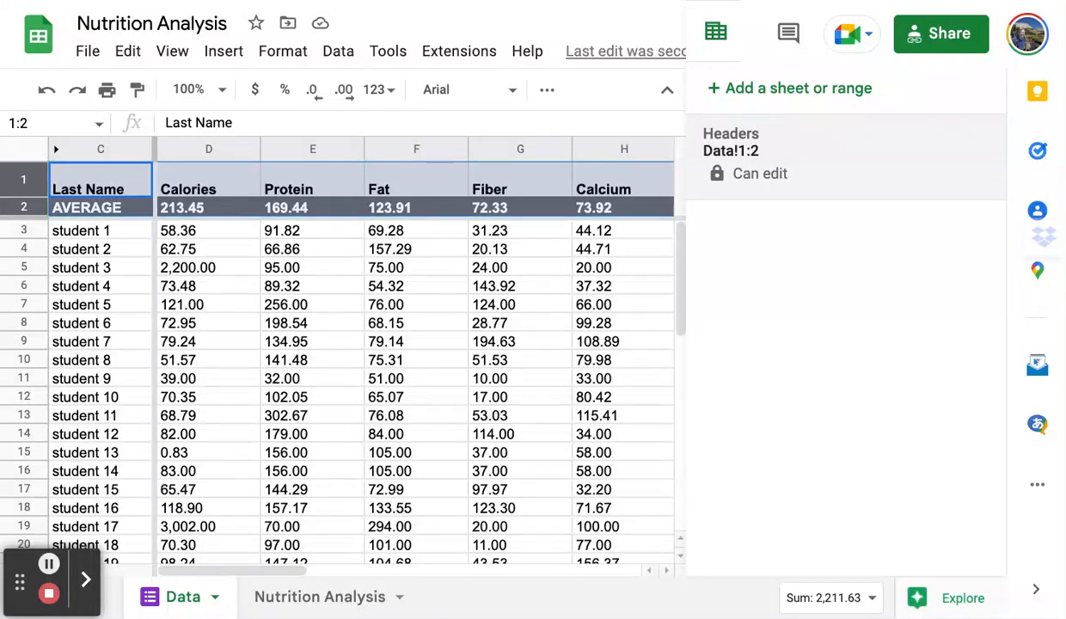
# Select row 6 and start a protected range described 'Student r4', then open its permissions.
pyautogui.click(23, 286)
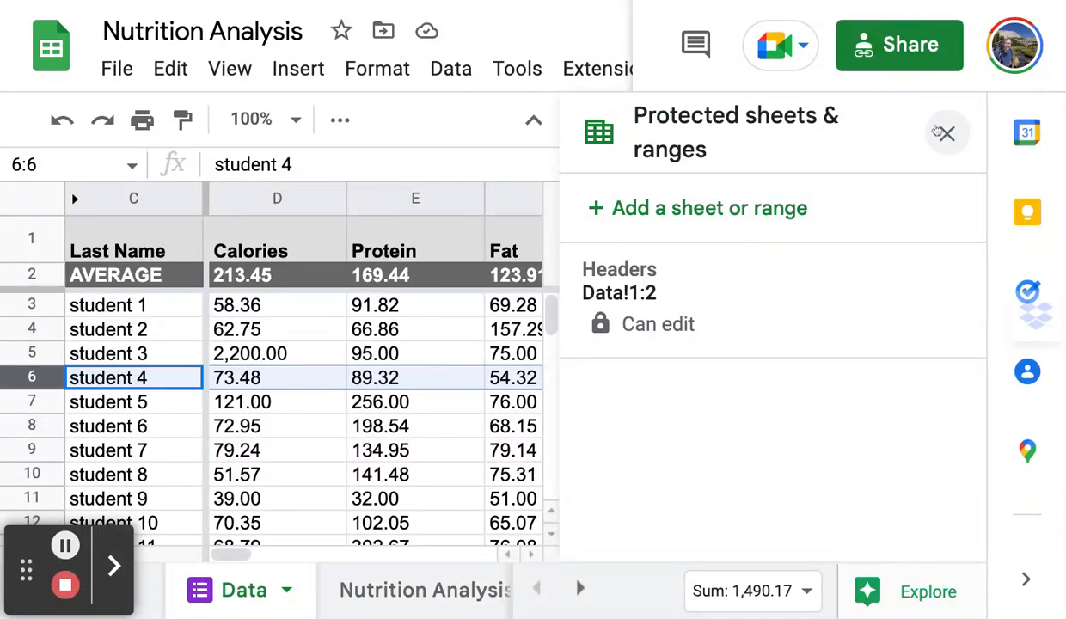
pyautogui.click(947, 133)
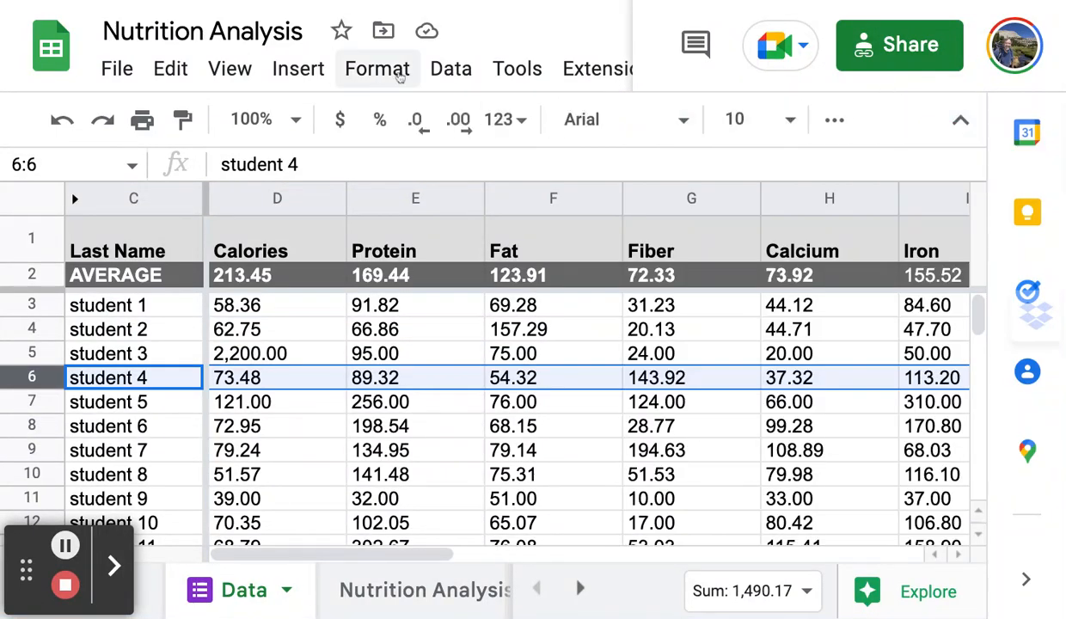
pyautogui.click(439, 72)
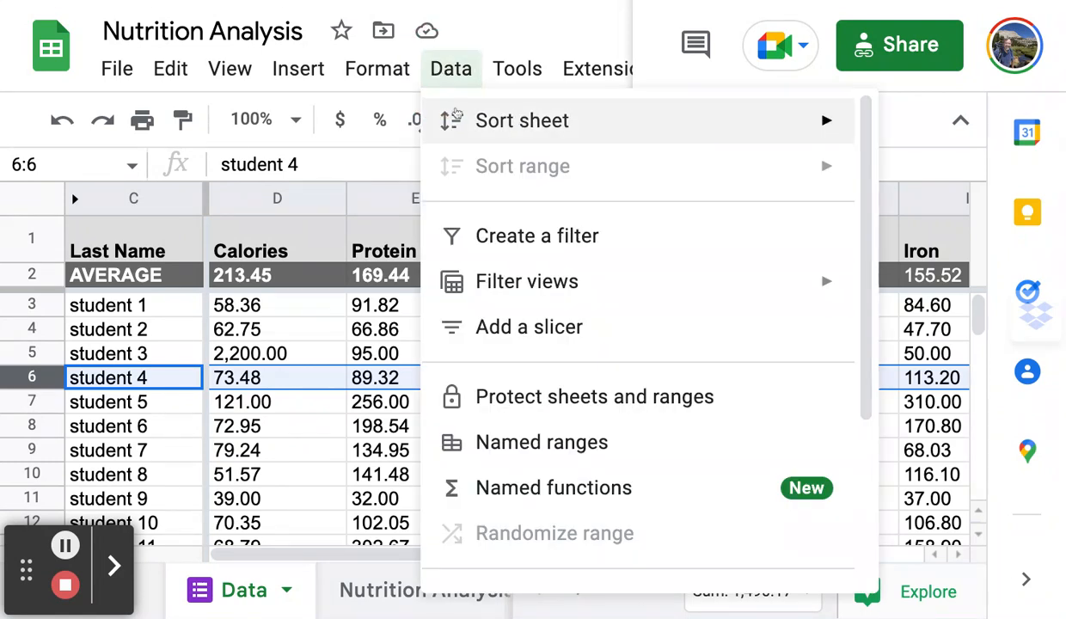
pyautogui.moveTo(447, 117)
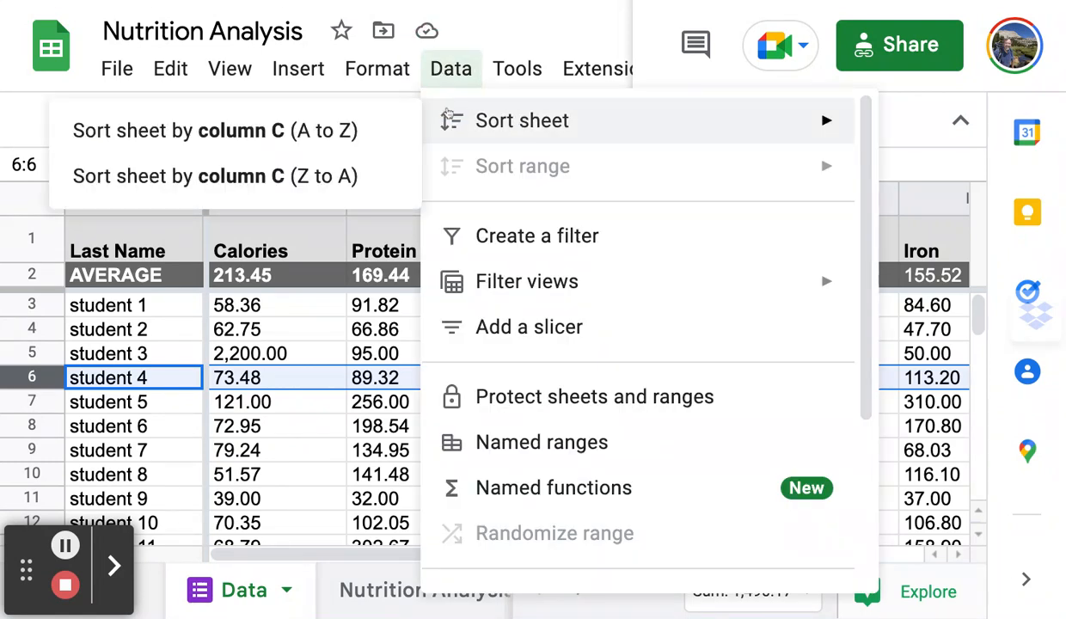
pyautogui.click(570, 413)
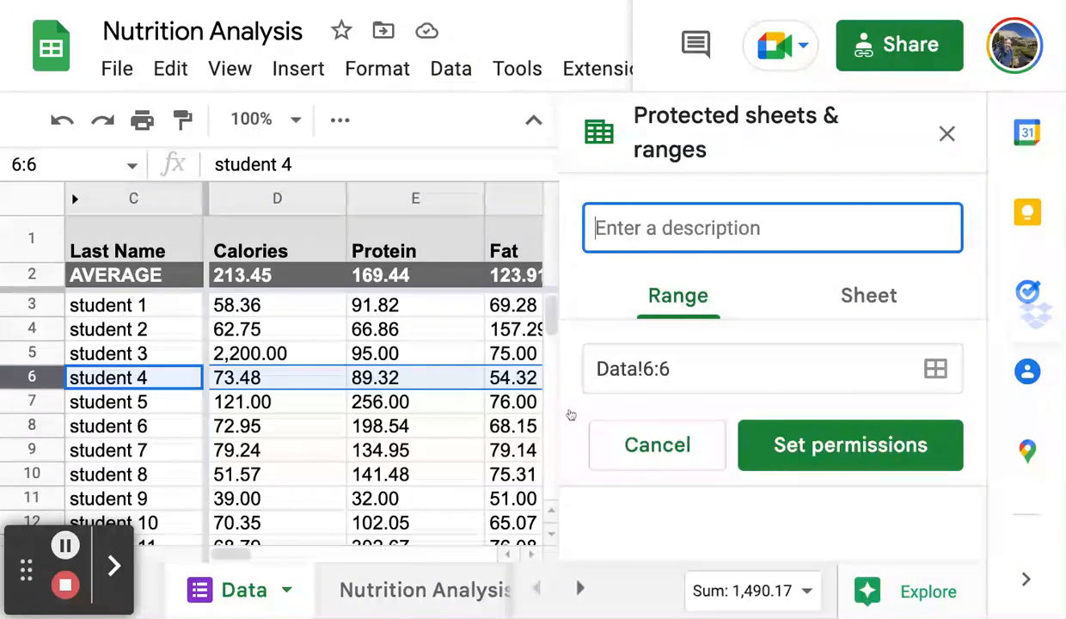
pyautogui.write('St')
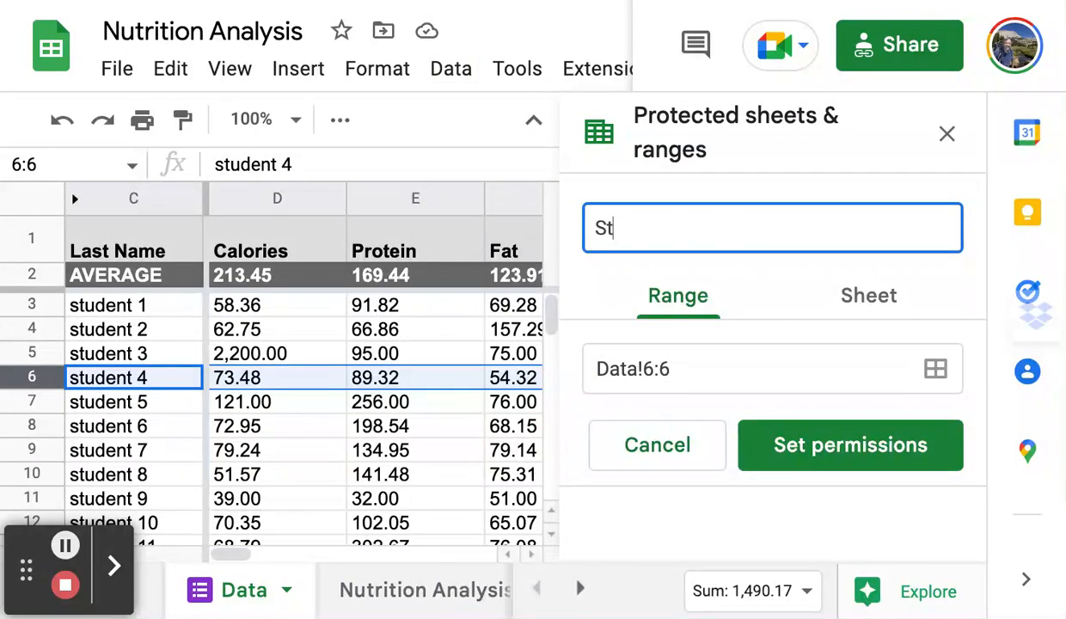
pyautogui.write('udent r')
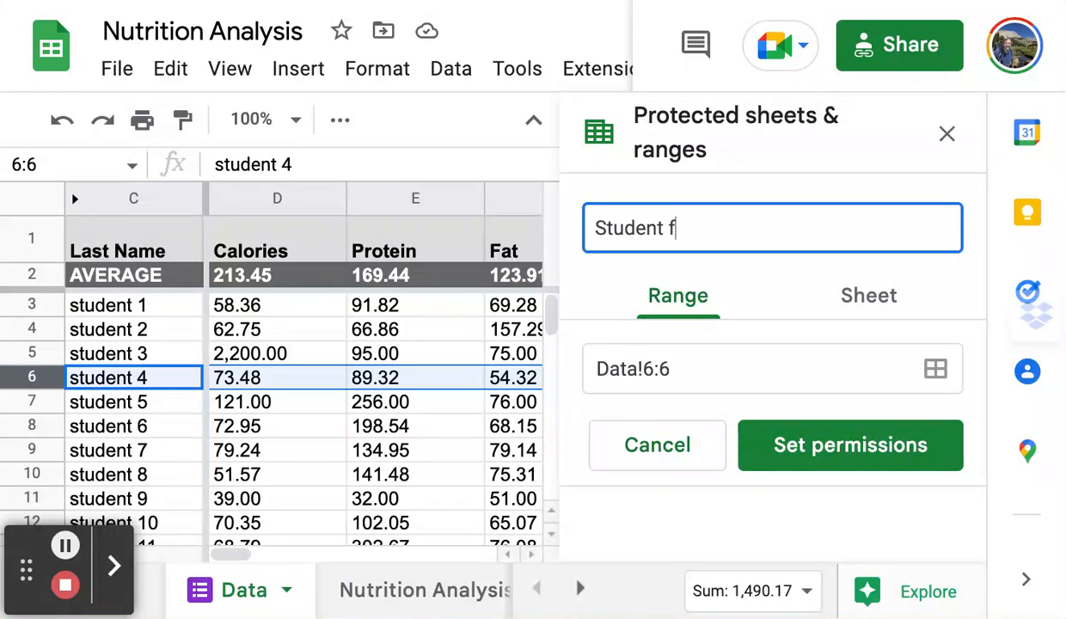
pyautogui.write('4')
pyautogui.click(800, 444)
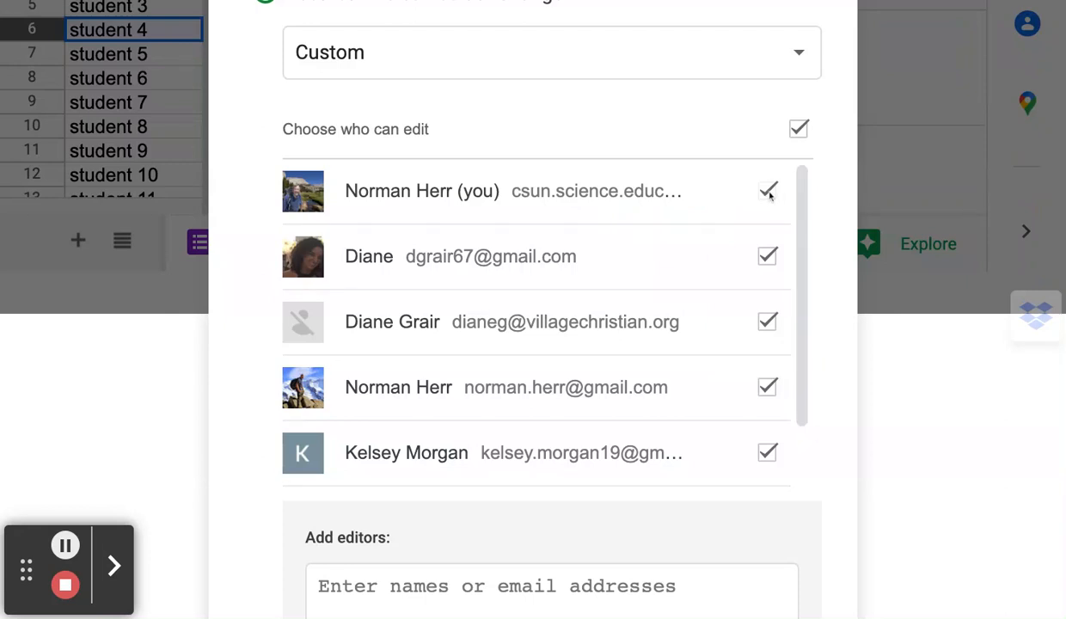
# Limit row 6's range editing to the owner plus one added student as editor.
pyautogui.click(799, 130)
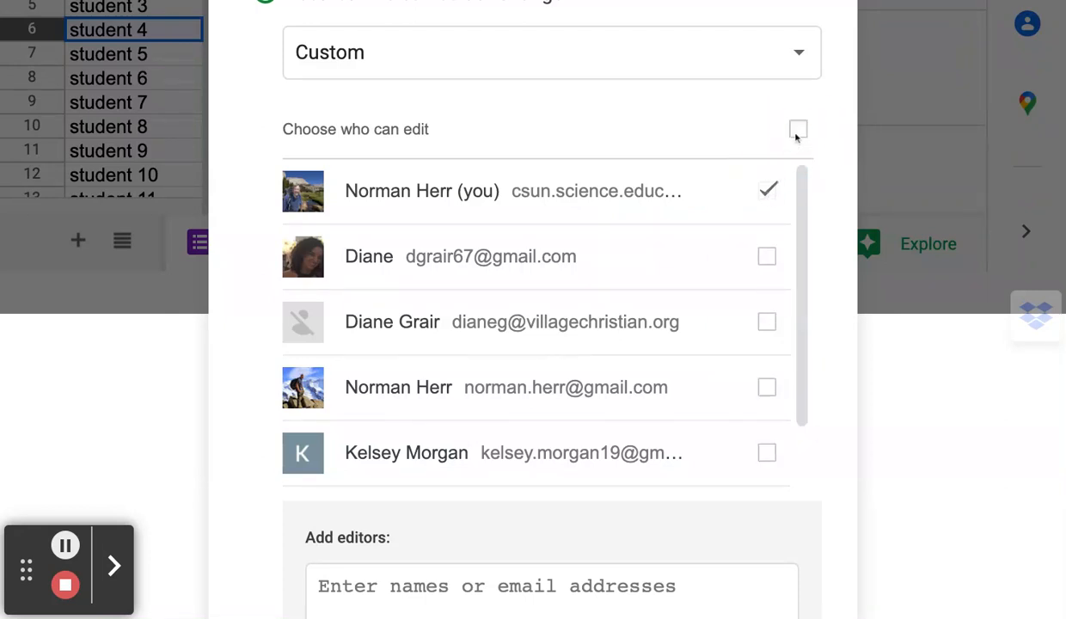
pyautogui.scroll(-1, 679, 407)
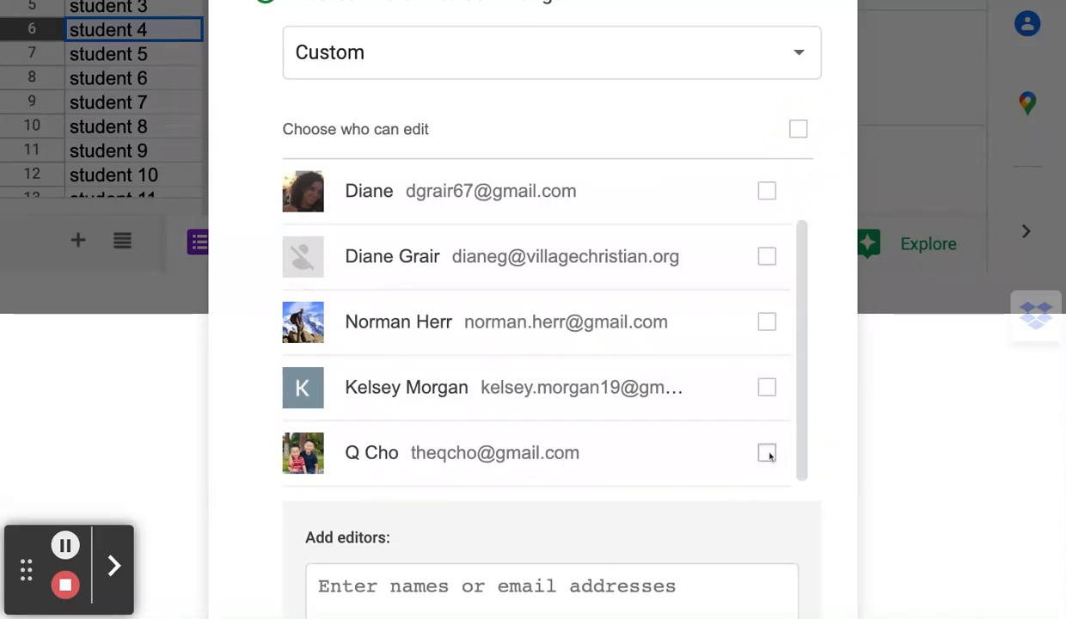
pyautogui.click(368, 585)
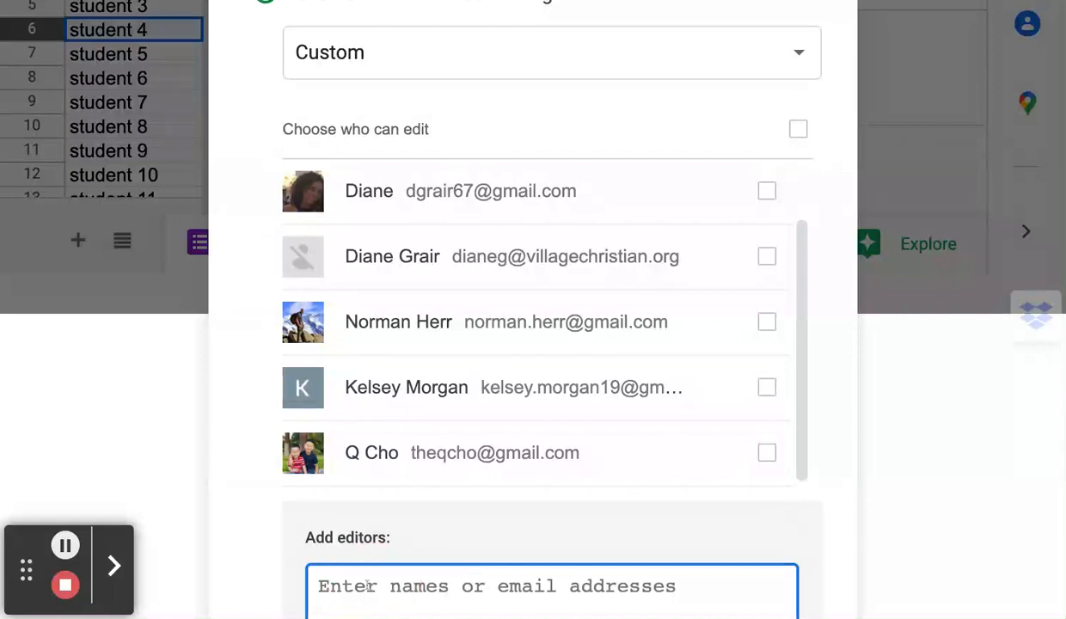
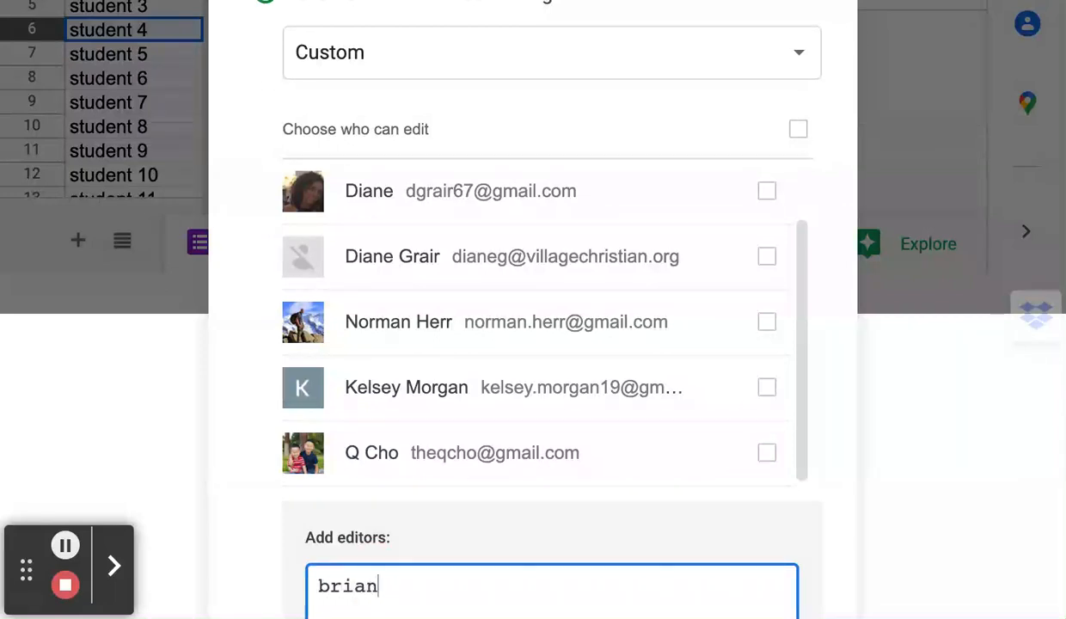
pyautogui.press('Return')
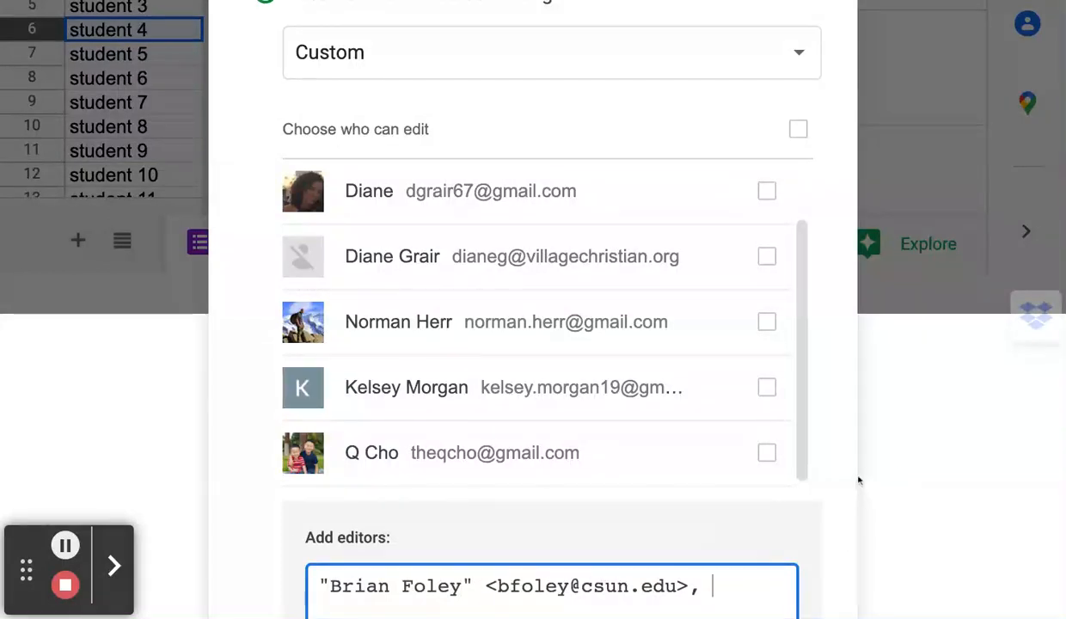
pyautogui.hotkey('ctrl', '-')
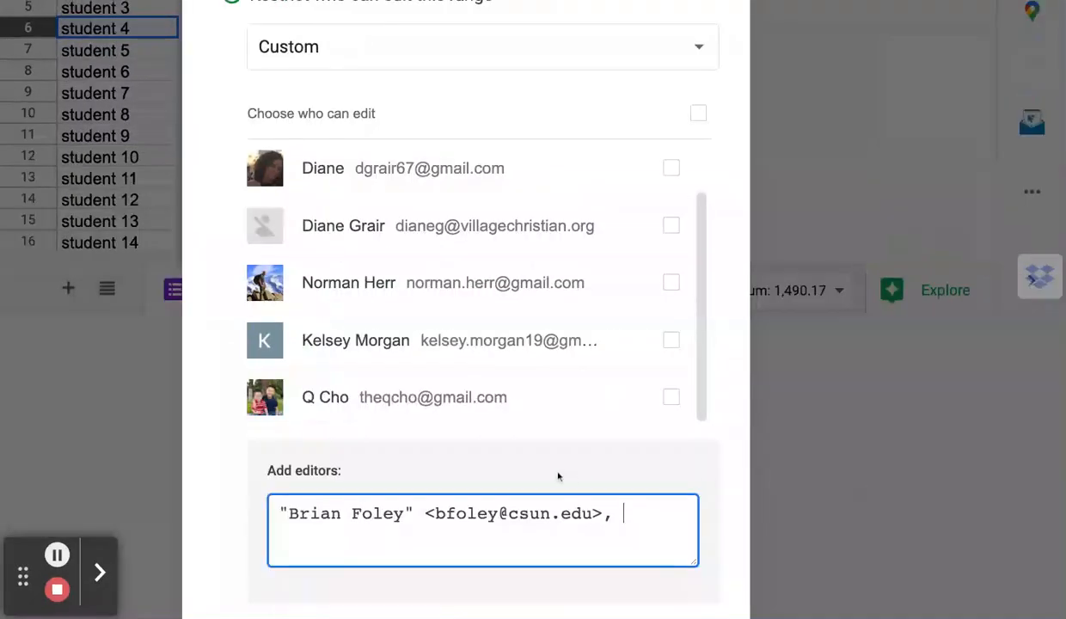
pyautogui.hotkey('ctrl', '-')
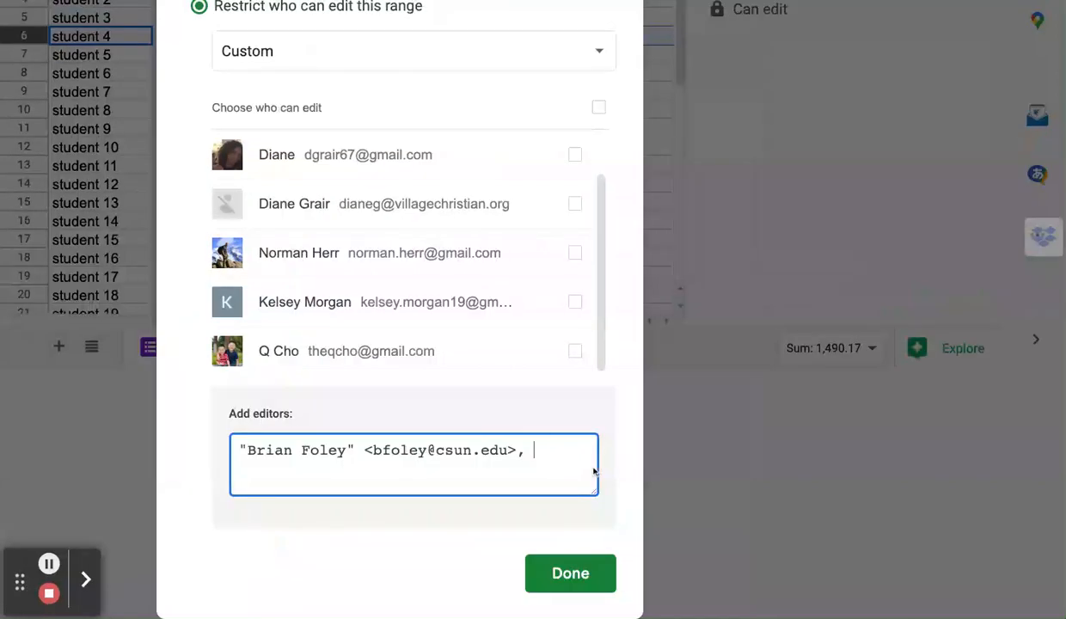
pyautogui.click(585, 578)
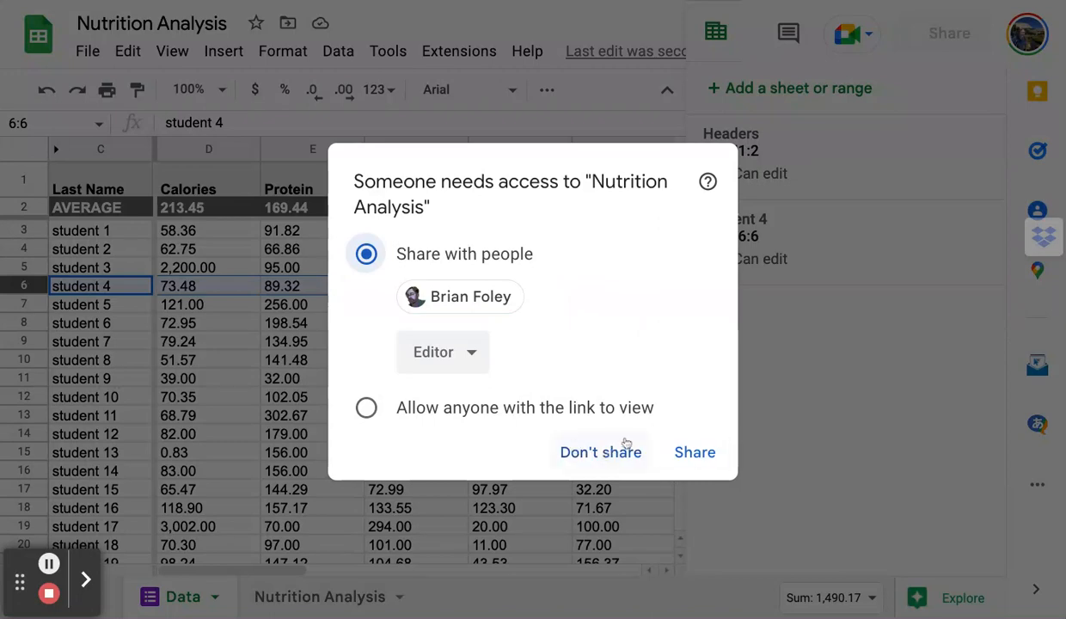
# Decline sharing the file and open the Student 4 protected range's details.
pyautogui.click(601, 453)
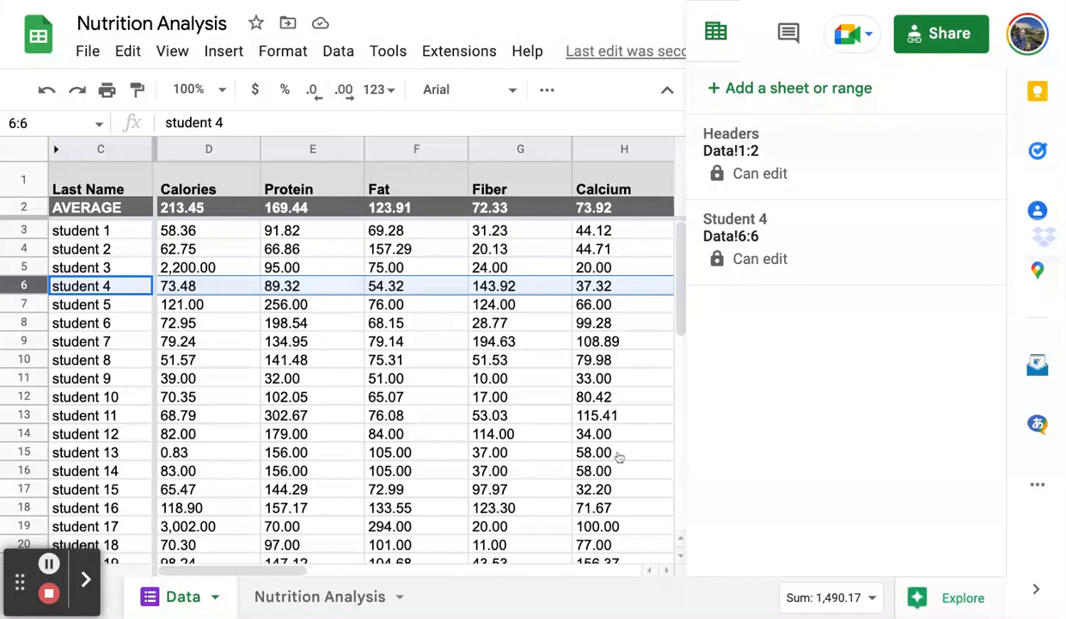
pyautogui.click(762, 256)
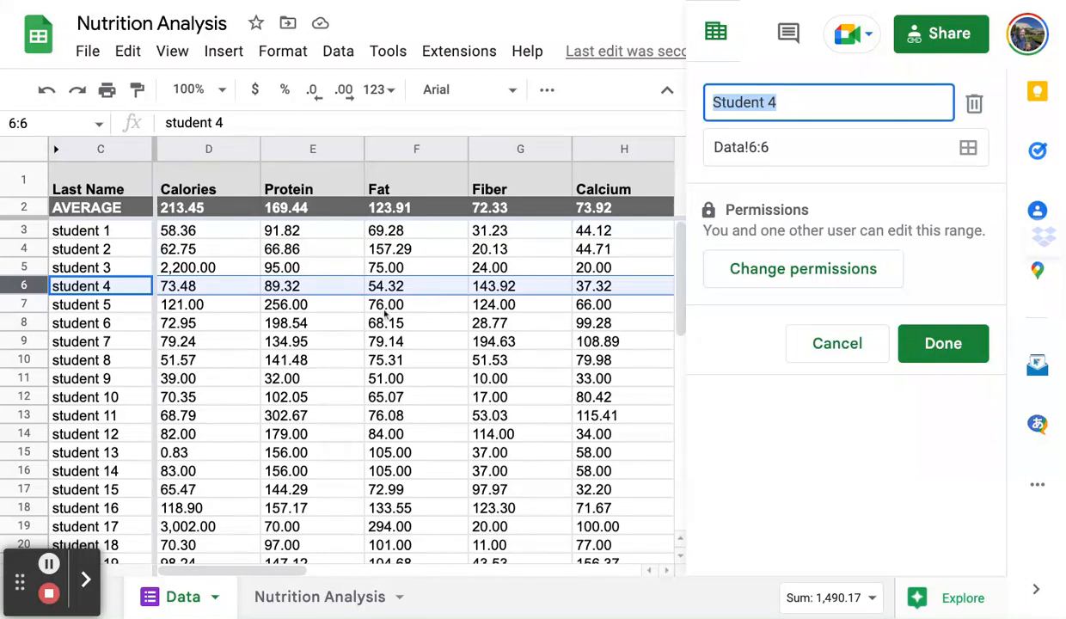
pyautogui.click(97, 287)
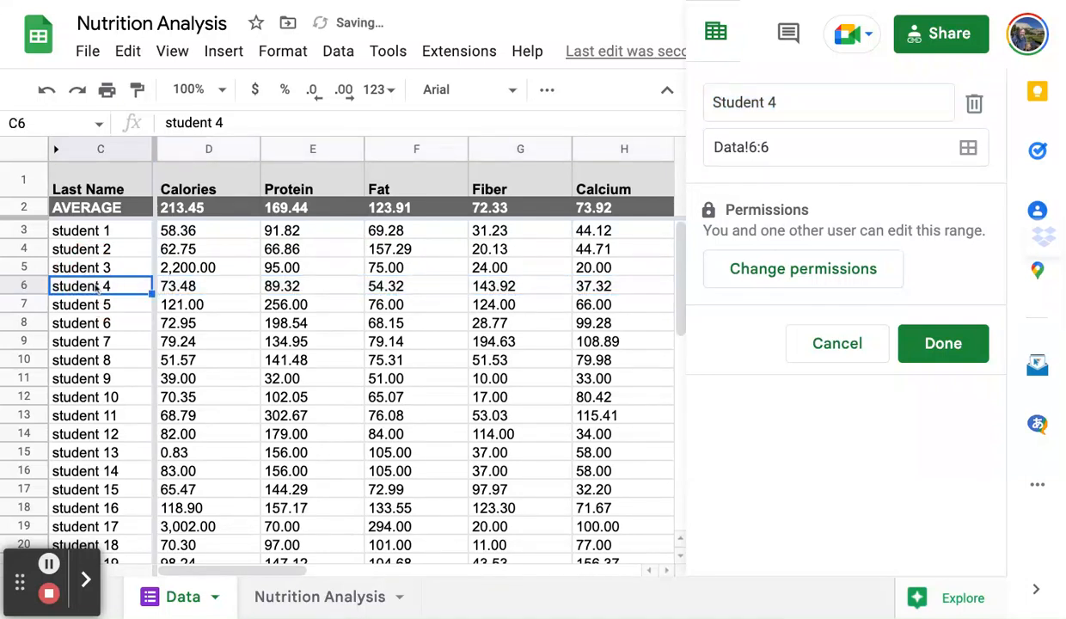
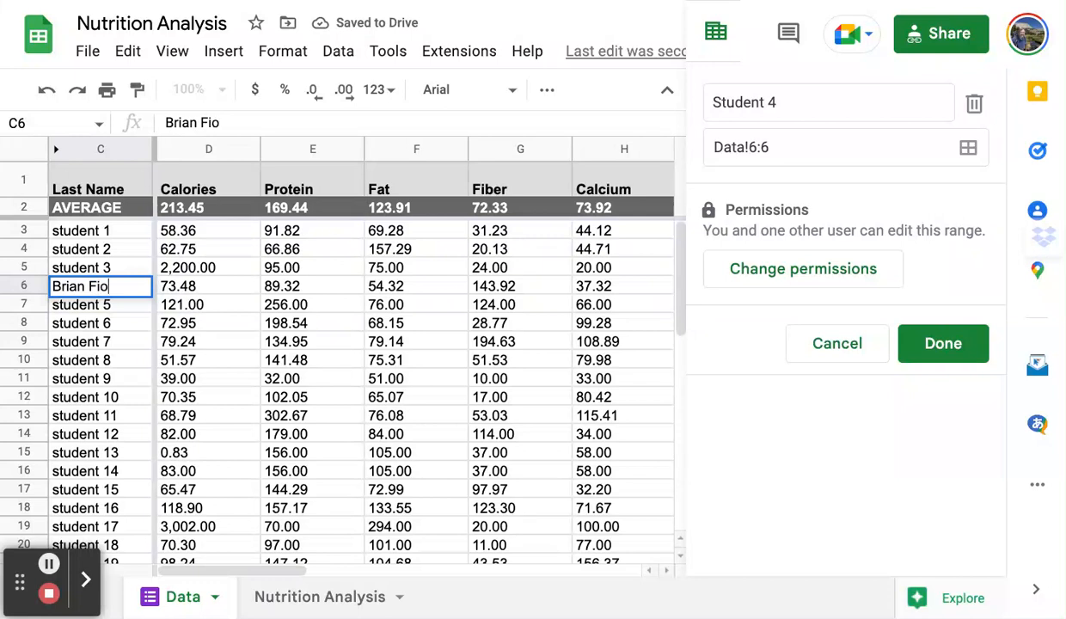
# Replace the 'student 4' placeholder in C6 with the student's full name.
pyautogui.click(78, 310)
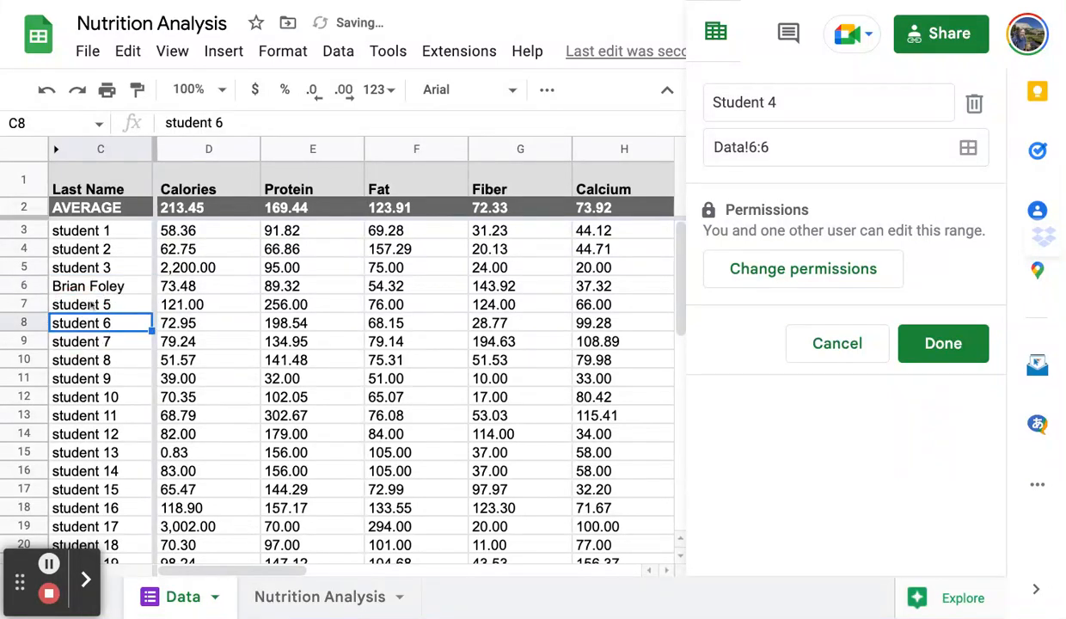
pyautogui.click(98, 290)
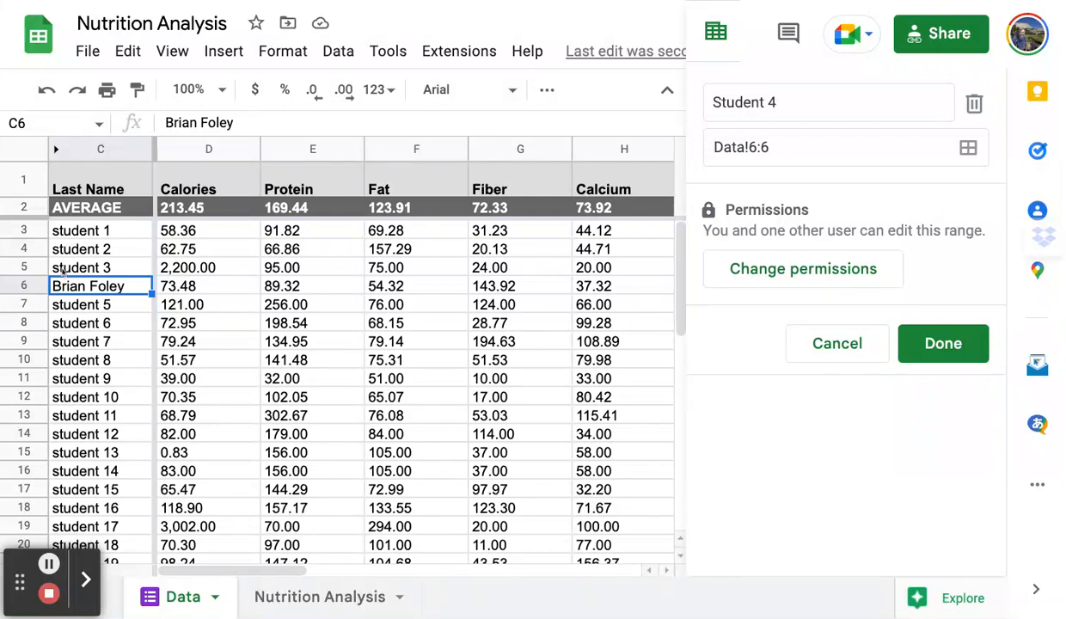
# Replace the 'student 3' placeholder in C5 with another student's full name.
pyautogui.click(64, 270)
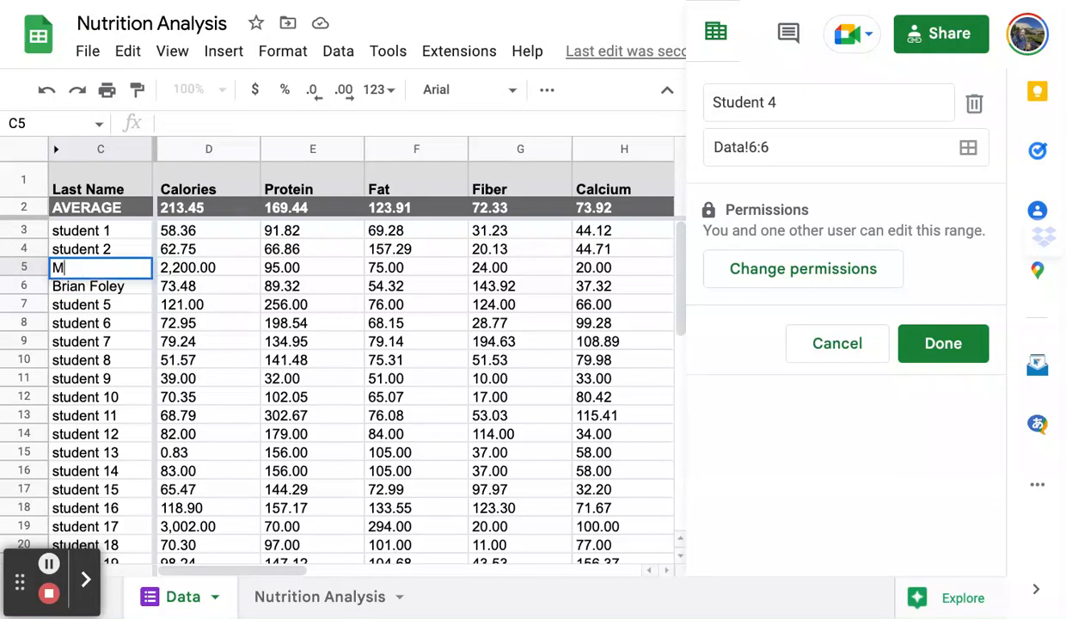
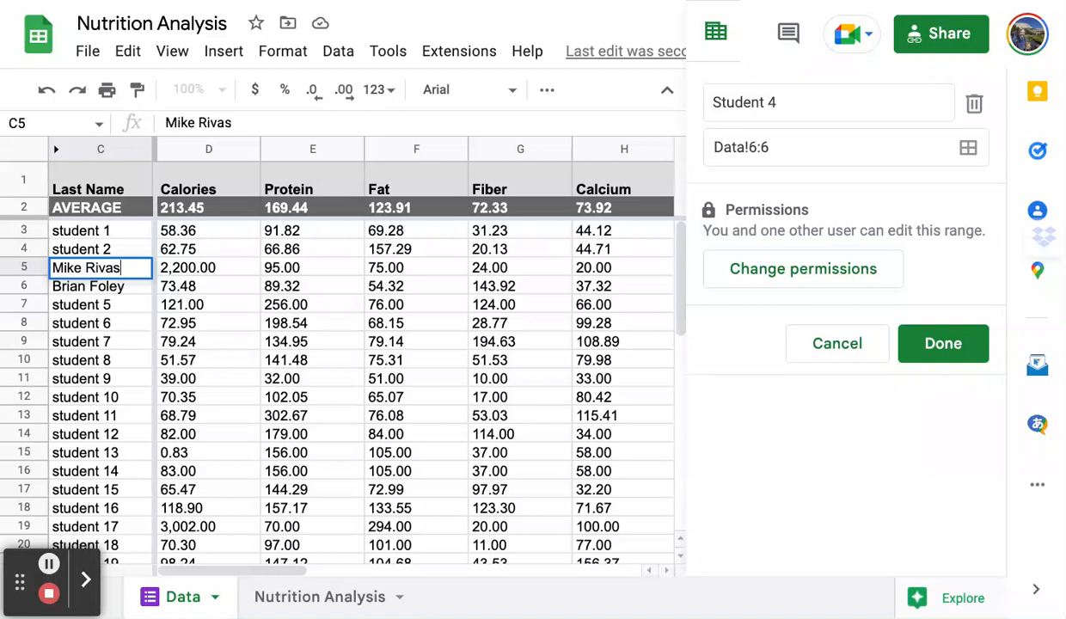
pyautogui.click(129, 380)
pyautogui.click(24, 267)
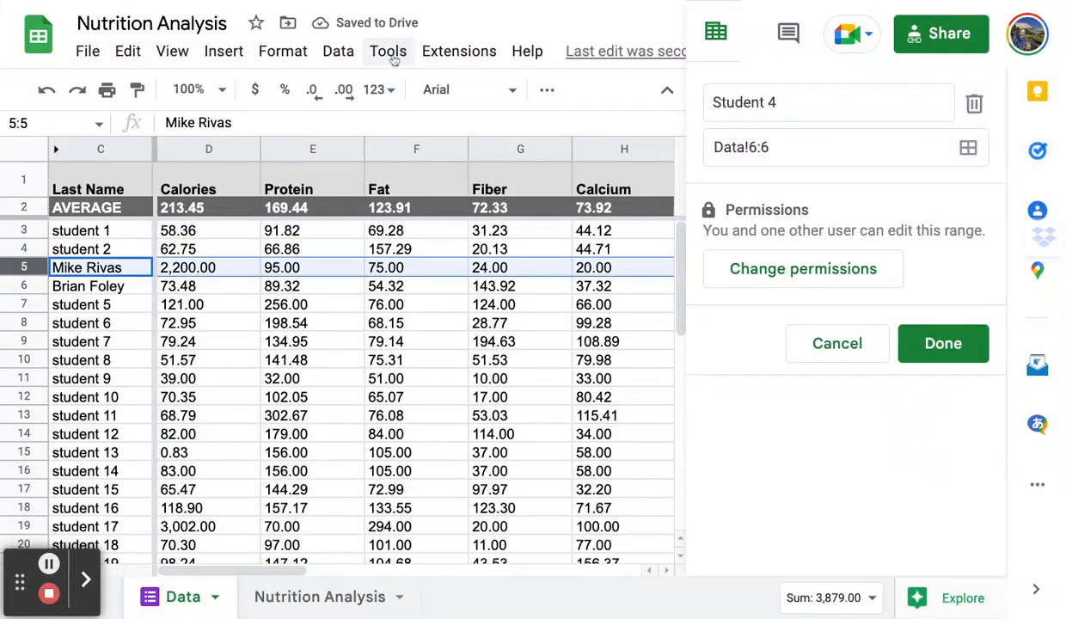
# Create a protected range for row 5 described with its student's name and open its permissions.
pyautogui.click(330, 55)
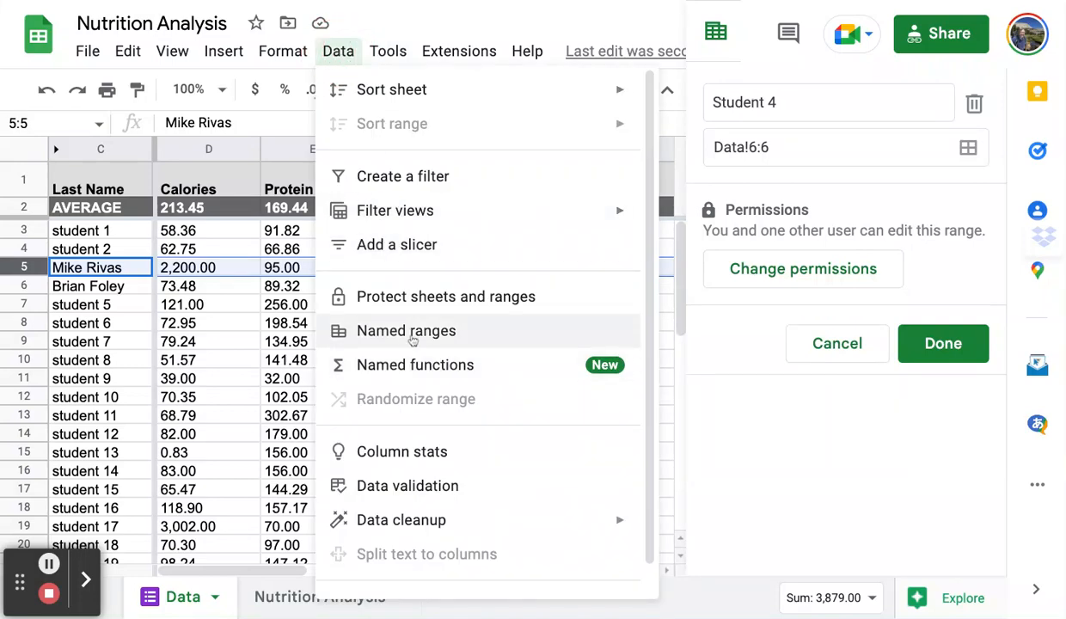
pyautogui.click(413, 303)
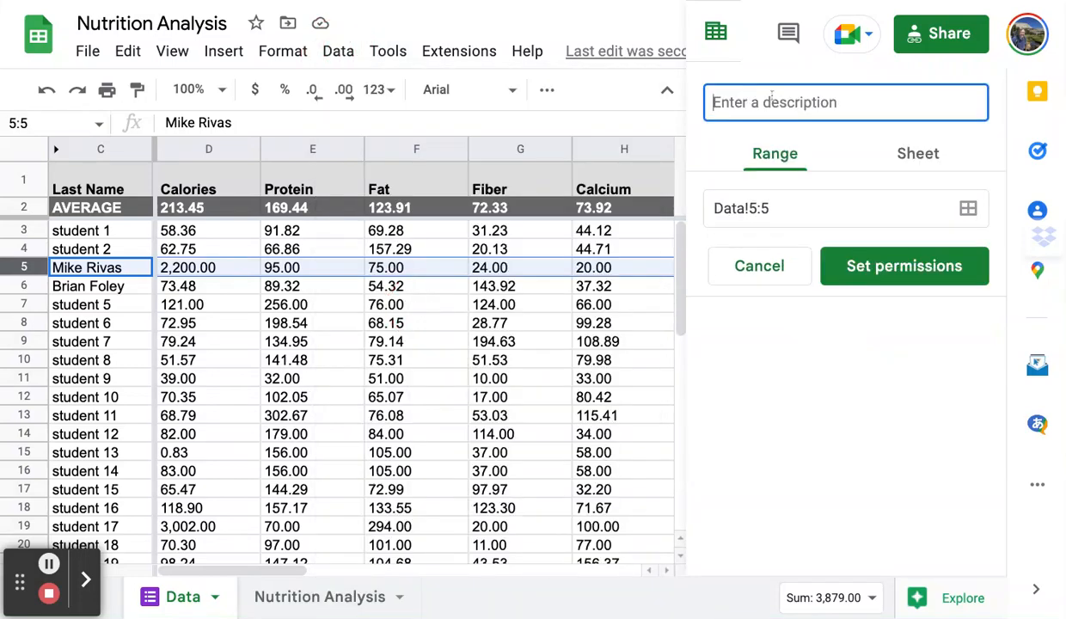
pyautogui.click(870, 258)
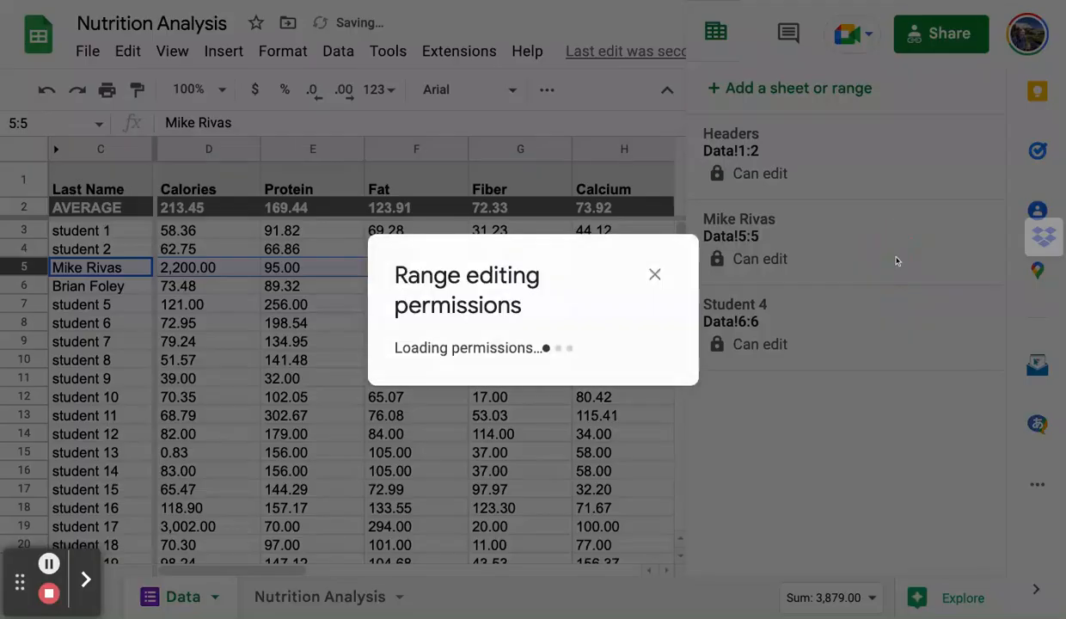
# Restrict row 5's range to the owner and add row 5's student as an editor.
pyautogui.scroll(-2, 529, 281)
pyautogui.click(732, 173)
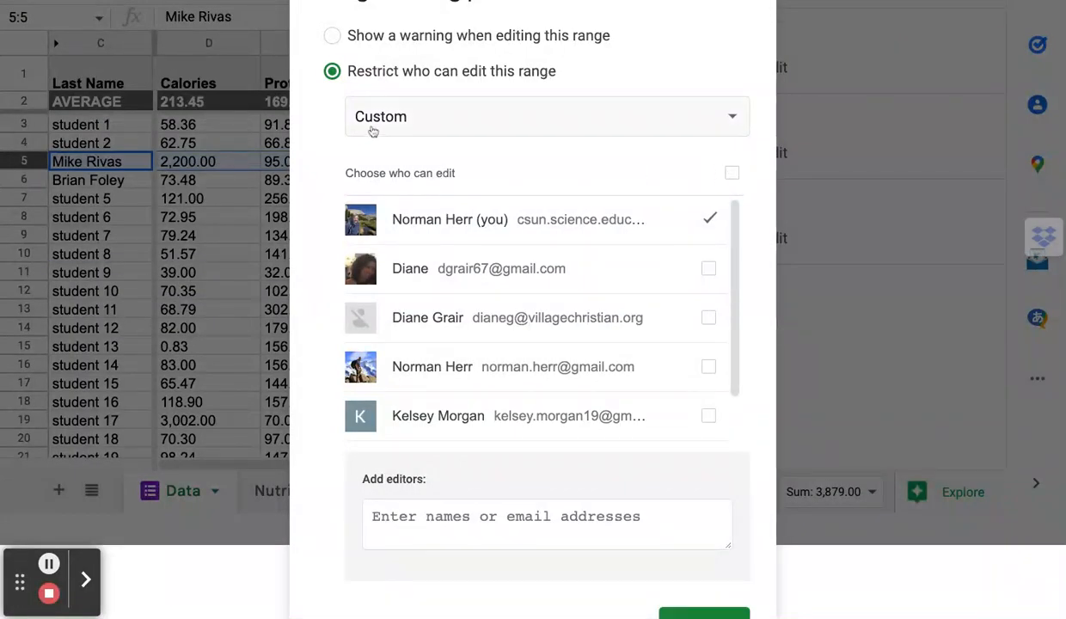
pyautogui.click(434, 521)
pyautogui.write('mike')
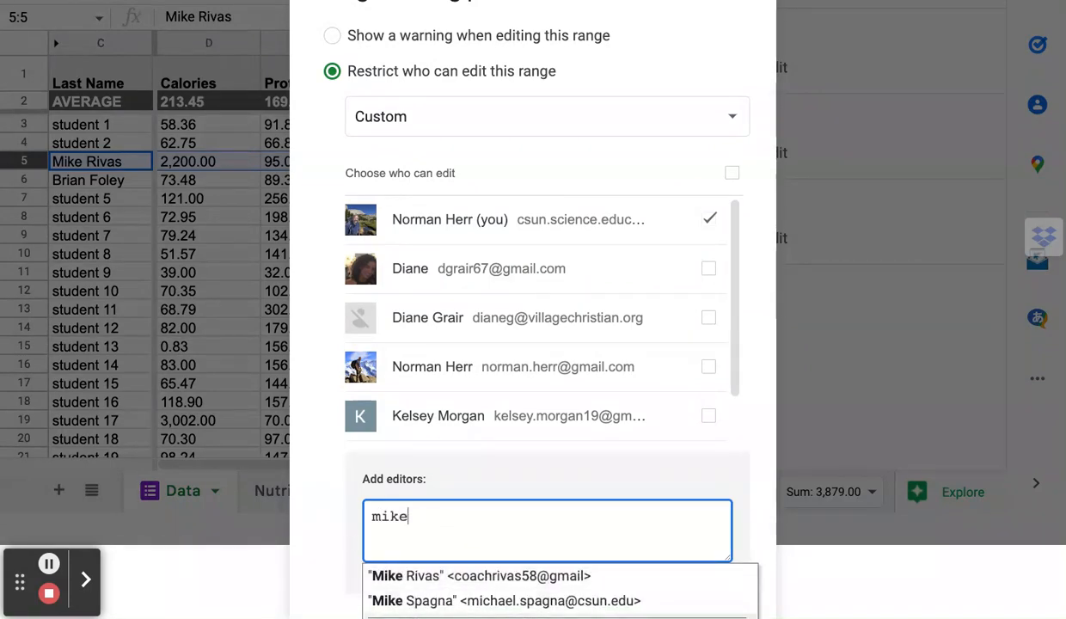
pyautogui.click(441, 576)
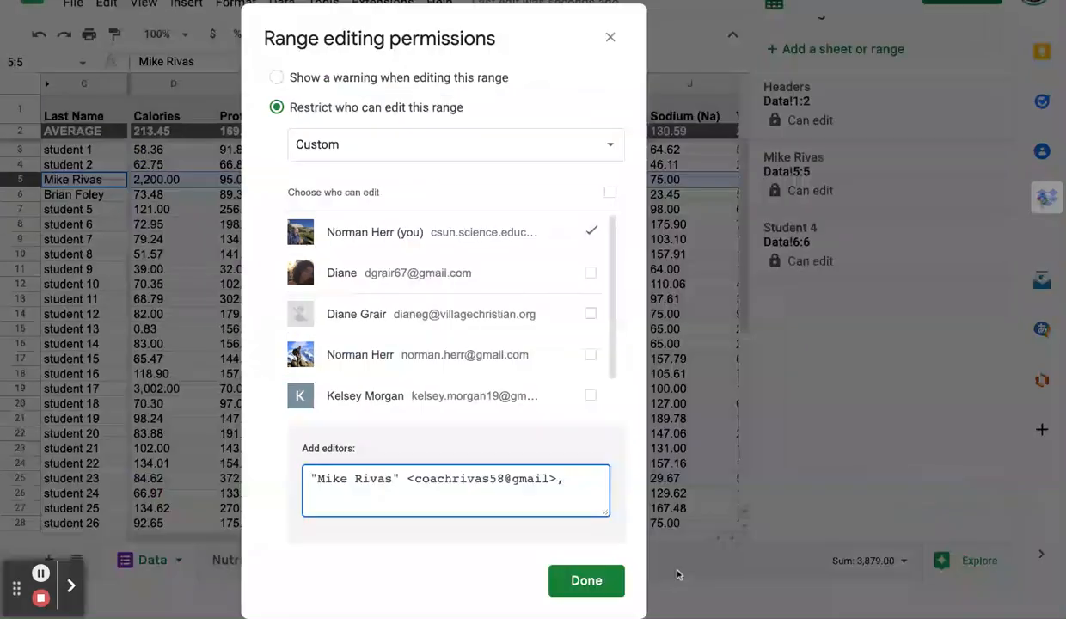
pyautogui.click(586, 578)
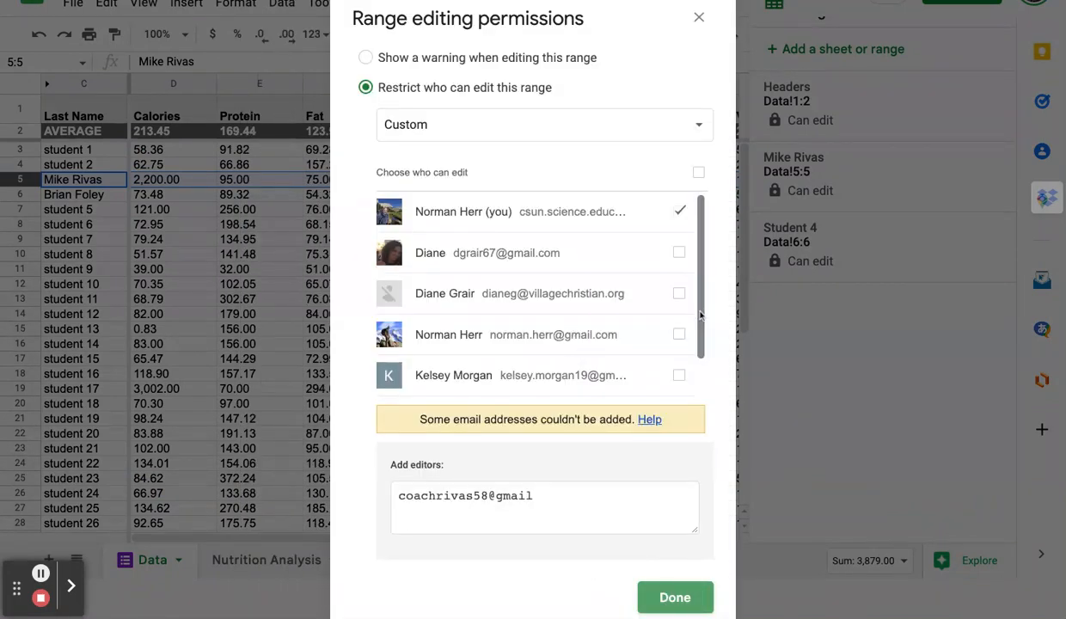
# Retry saving row 5's permissions, then close the dialog after the editor is rejected.
pyautogui.moveTo(701, 281); pyautogui.dragTo(700, 315)
pyautogui.scroll(2, 701, 315)
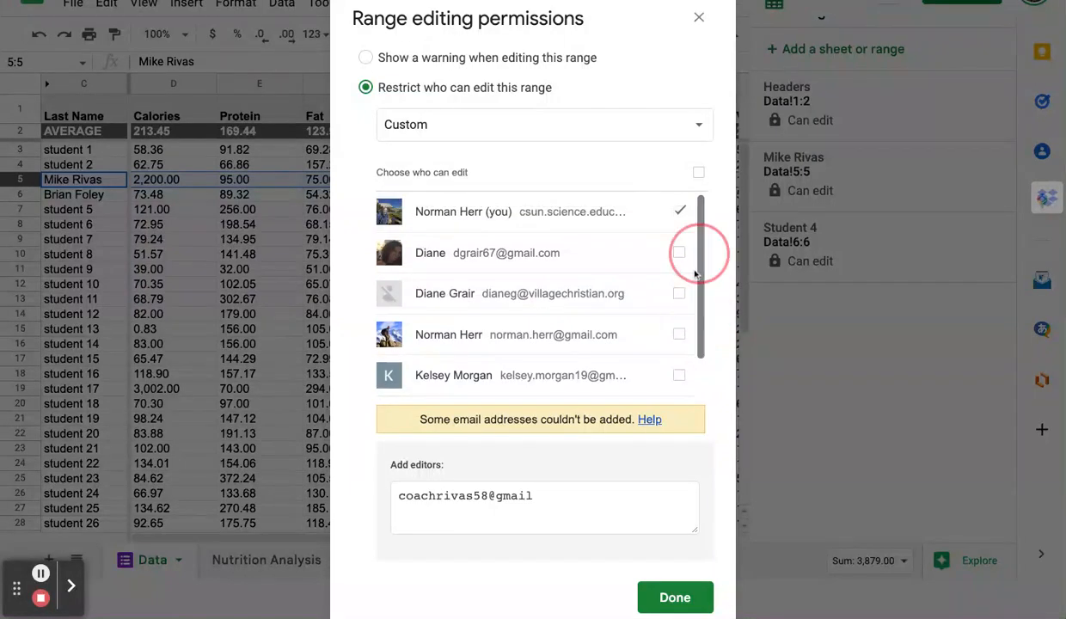
pyautogui.click(675, 596)
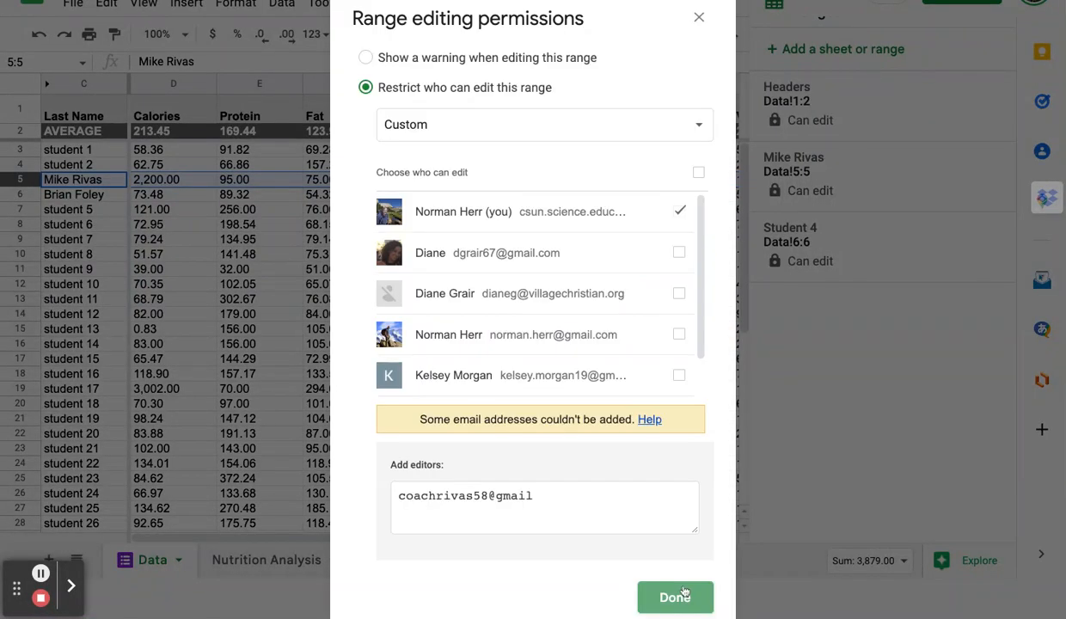
pyautogui.click(679, 596)
pyautogui.click(662, 588)
pyautogui.click(684, 18)
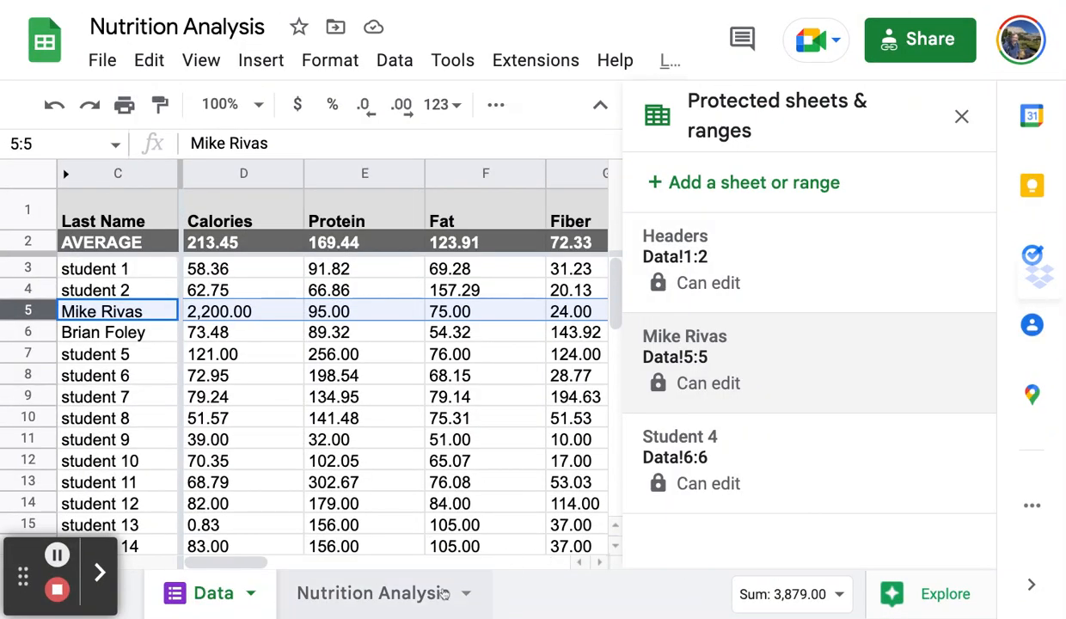
# Start a 'Locked' protection on the Nutrition Analysis sheet, toggle the cell exception, then abandon it.
pyautogui.click(467, 598)
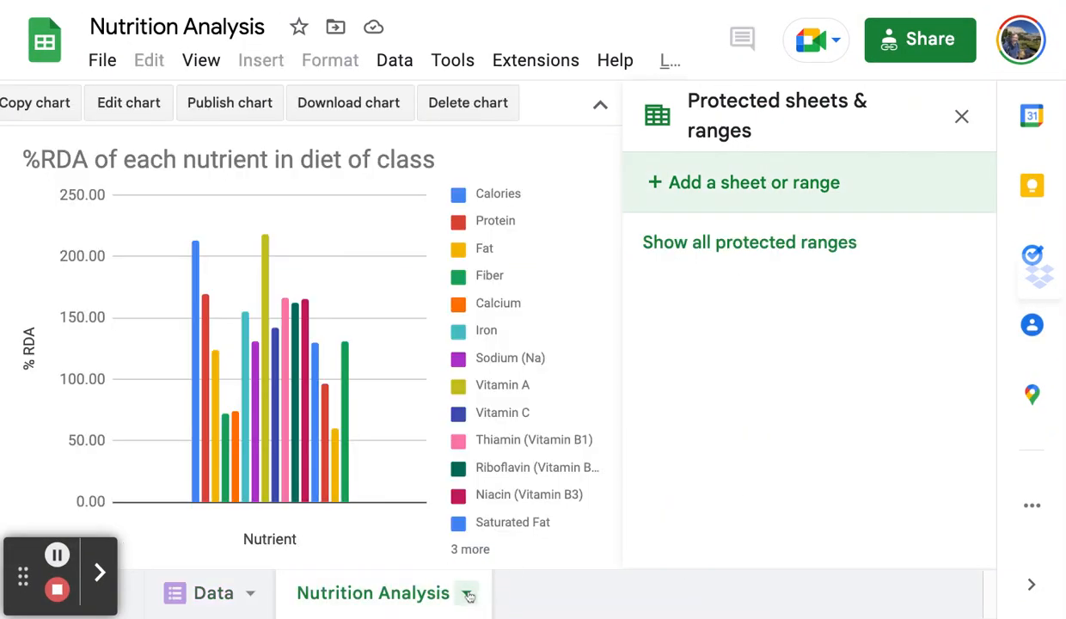
pyautogui.click(468, 596)
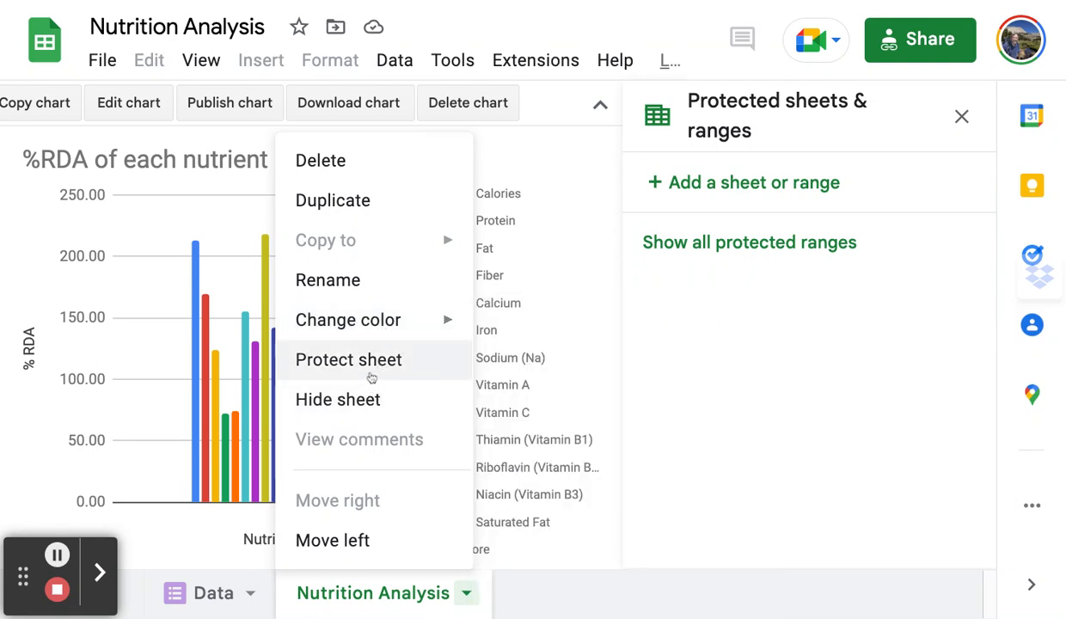
pyautogui.click(368, 368)
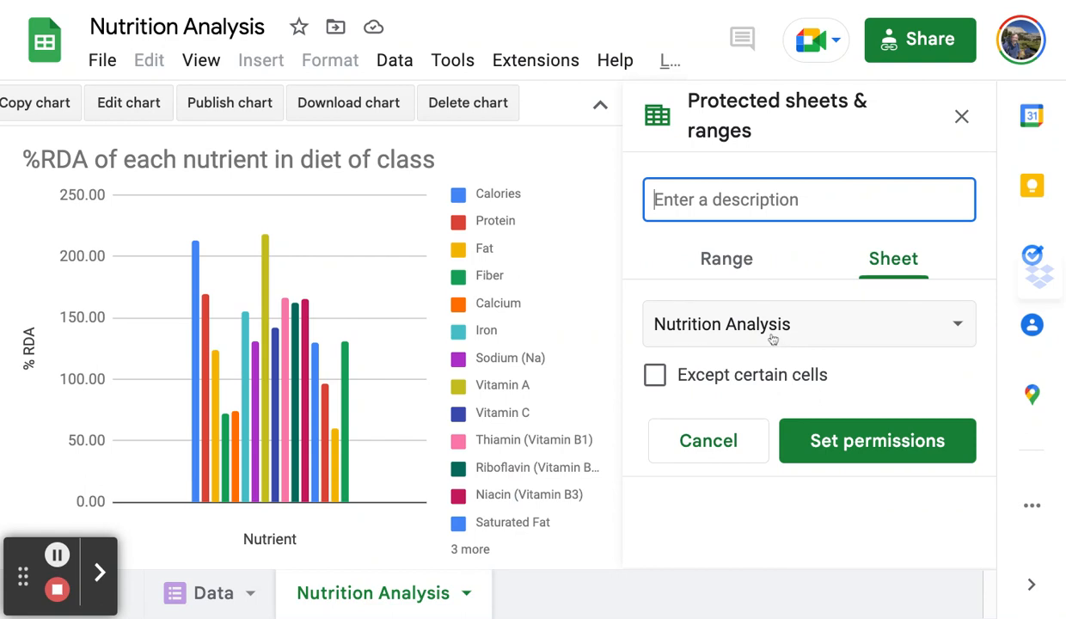
pyautogui.write('Locked')
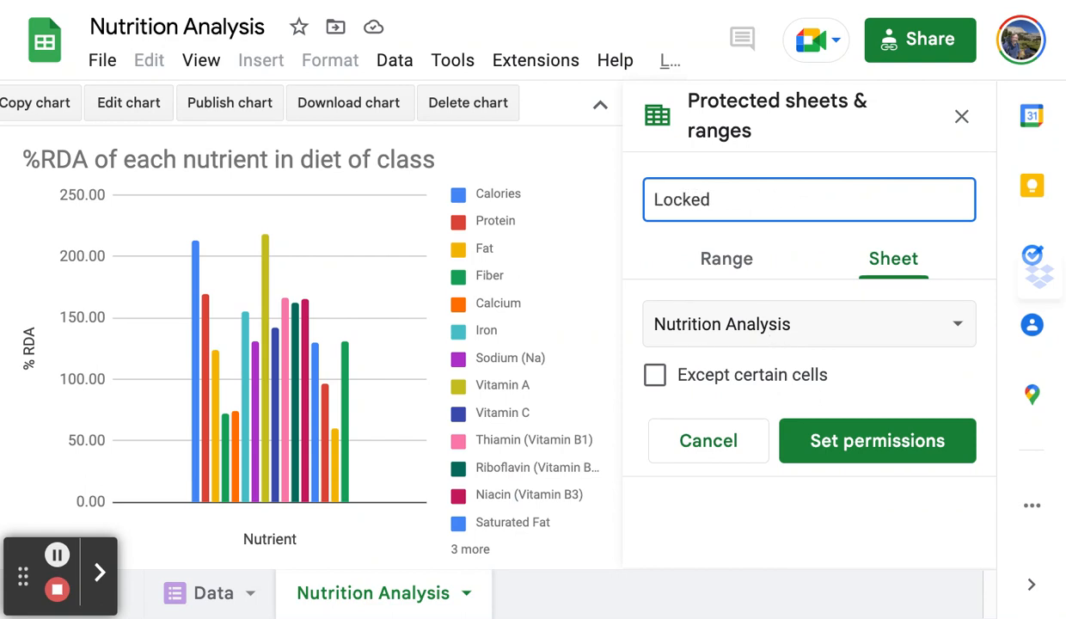
pyautogui.click(656, 375)
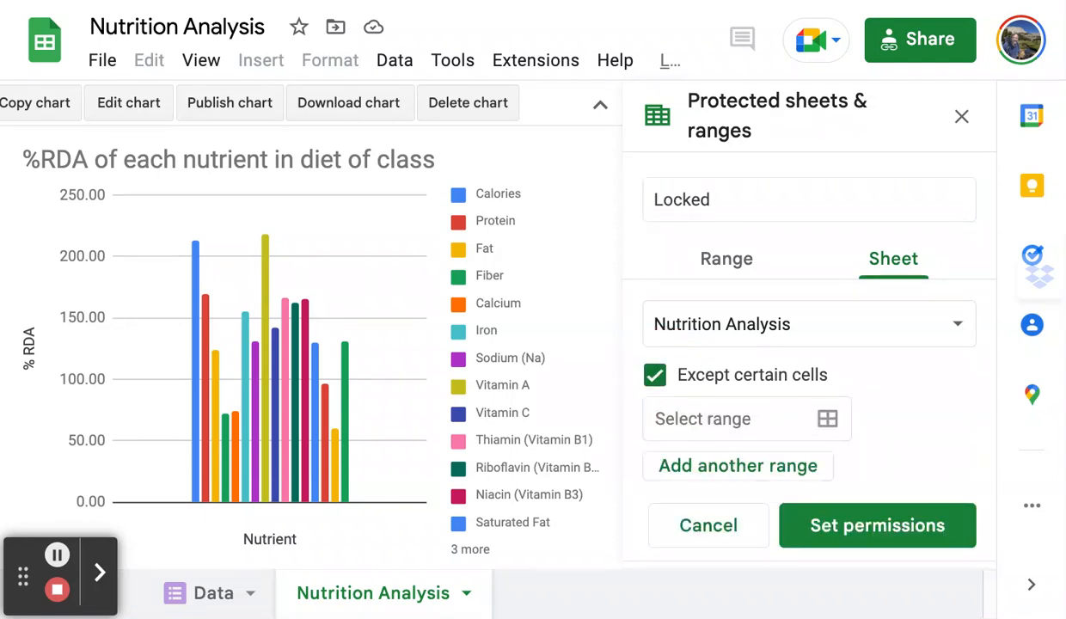
pyautogui.click(813, 414)
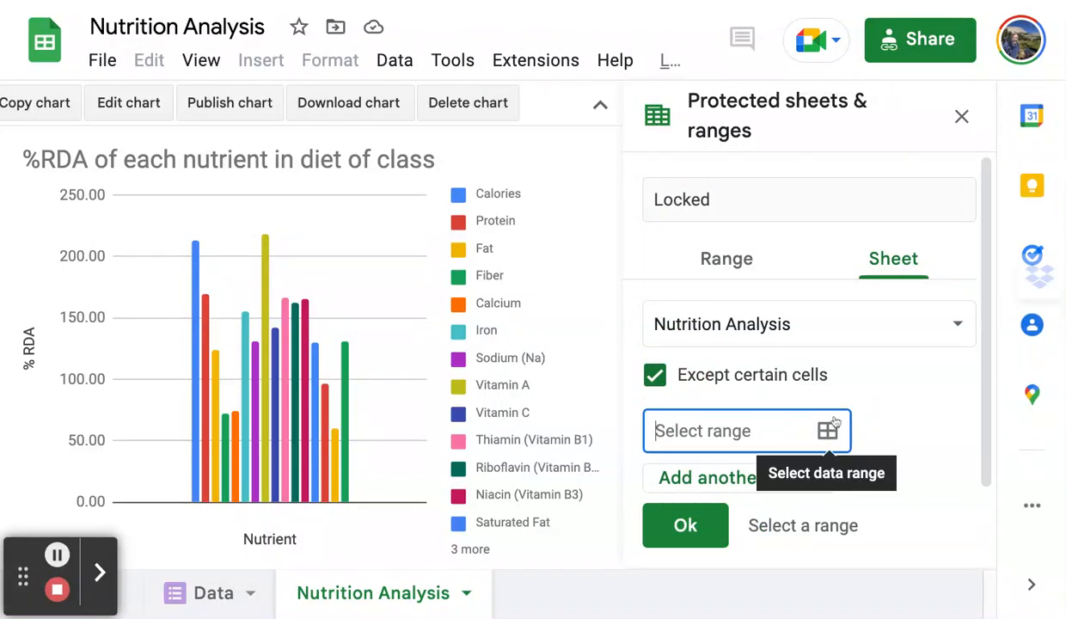
pyautogui.click(654, 375)
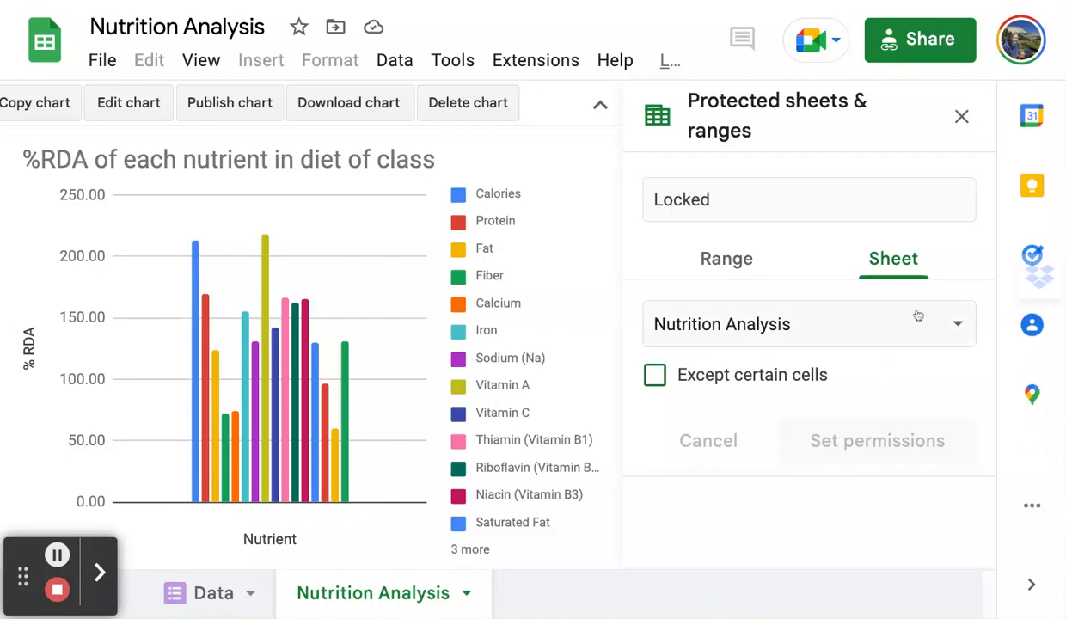
pyautogui.click(962, 117)
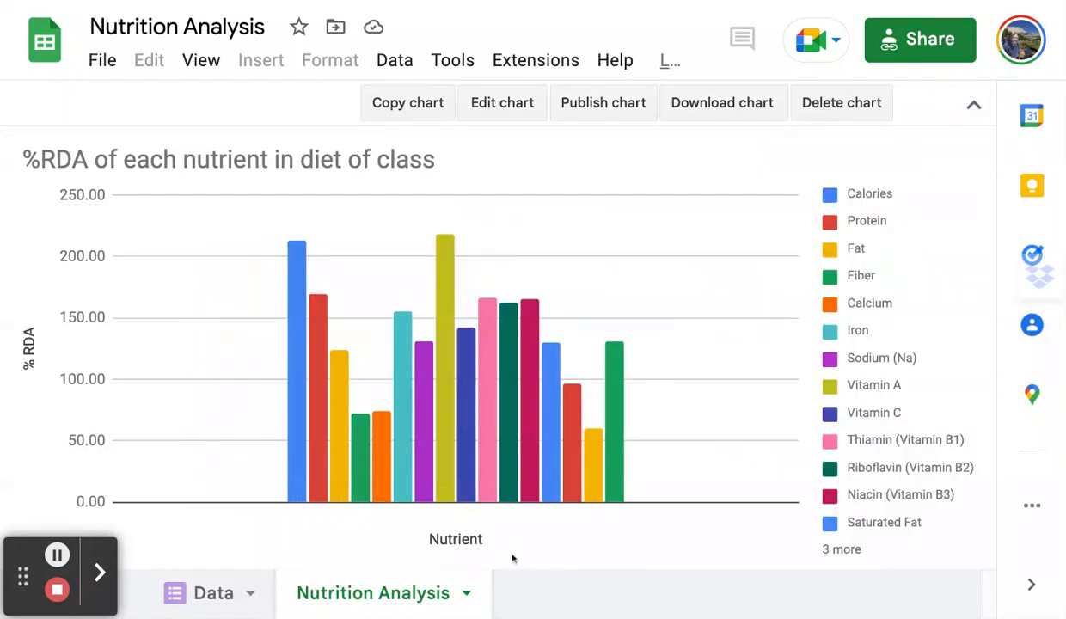
# Protect the entire Nutrition Analysis sheet as 'locked', editable only by the owner.
pyautogui.click(465, 593)
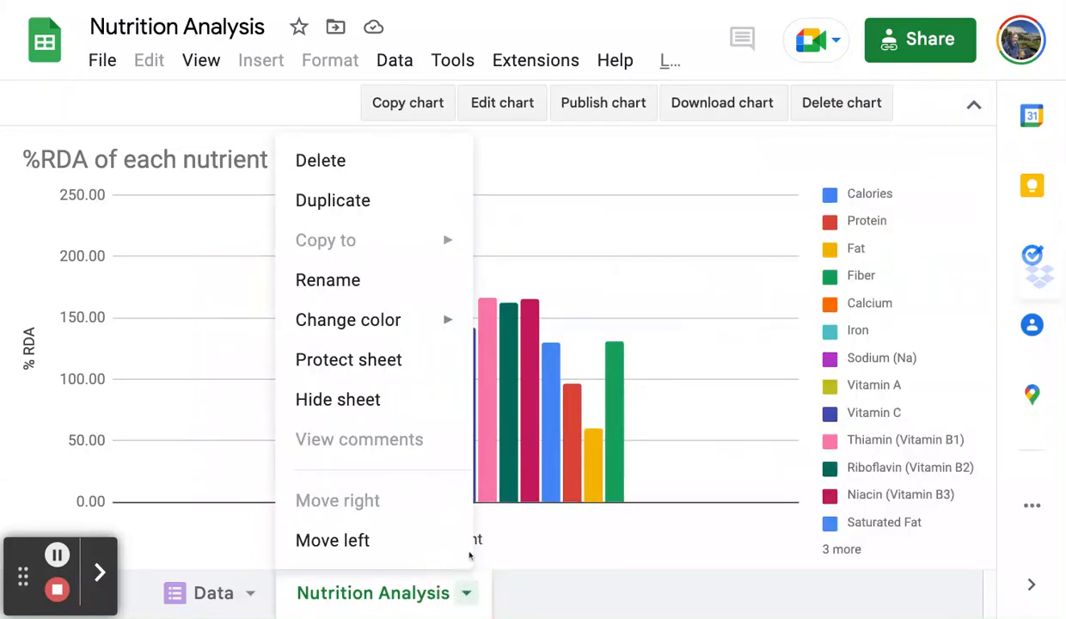
pyautogui.click(393, 348)
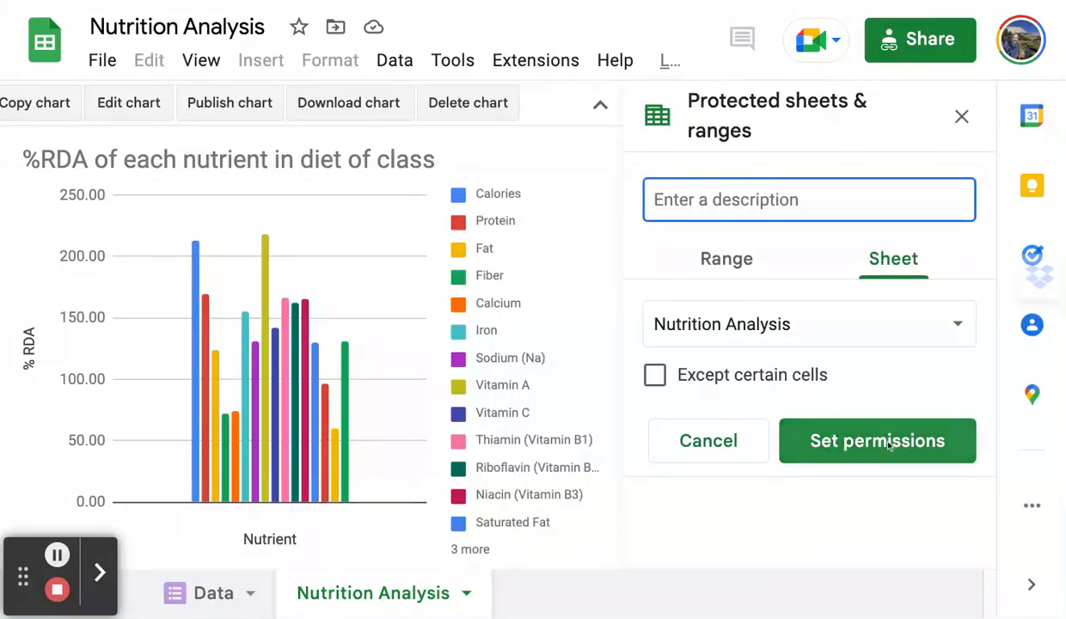
pyautogui.write('locked')
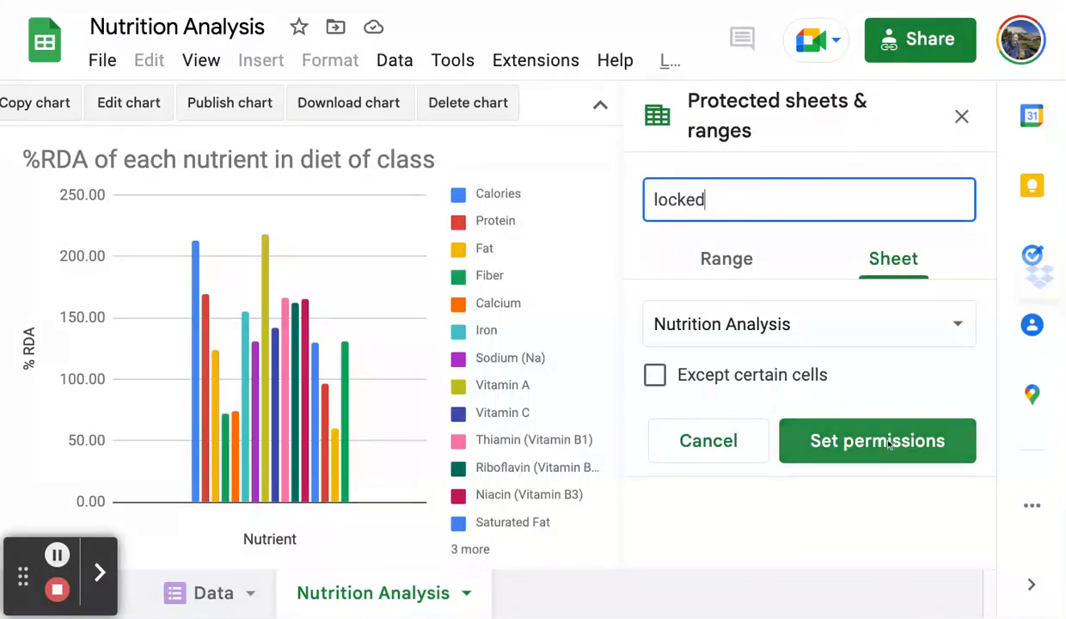
pyautogui.click(829, 430)
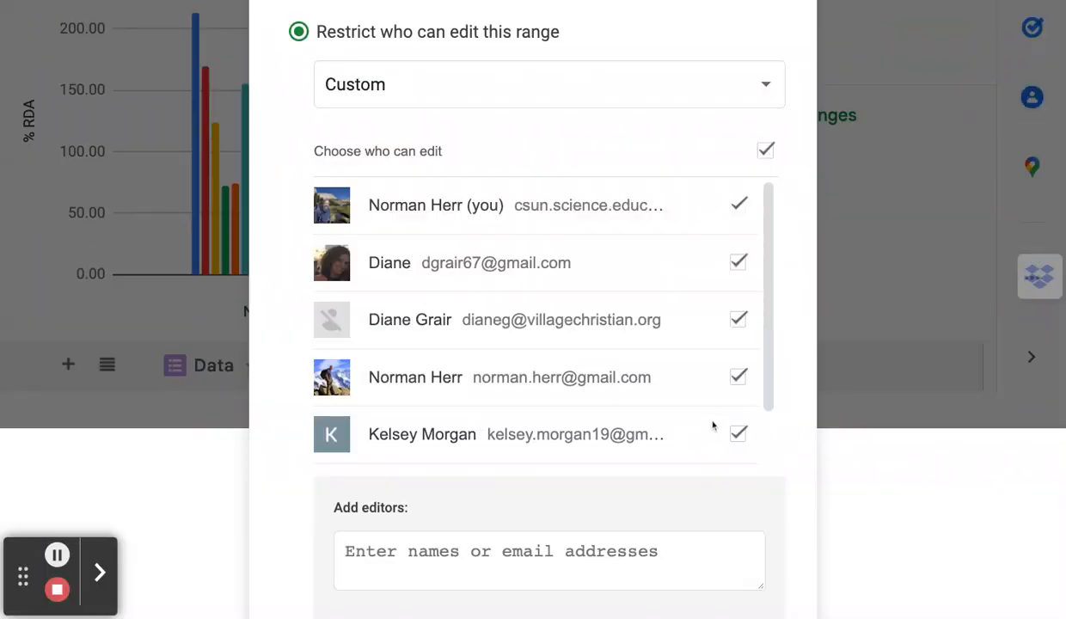
pyautogui.click(765, 150)
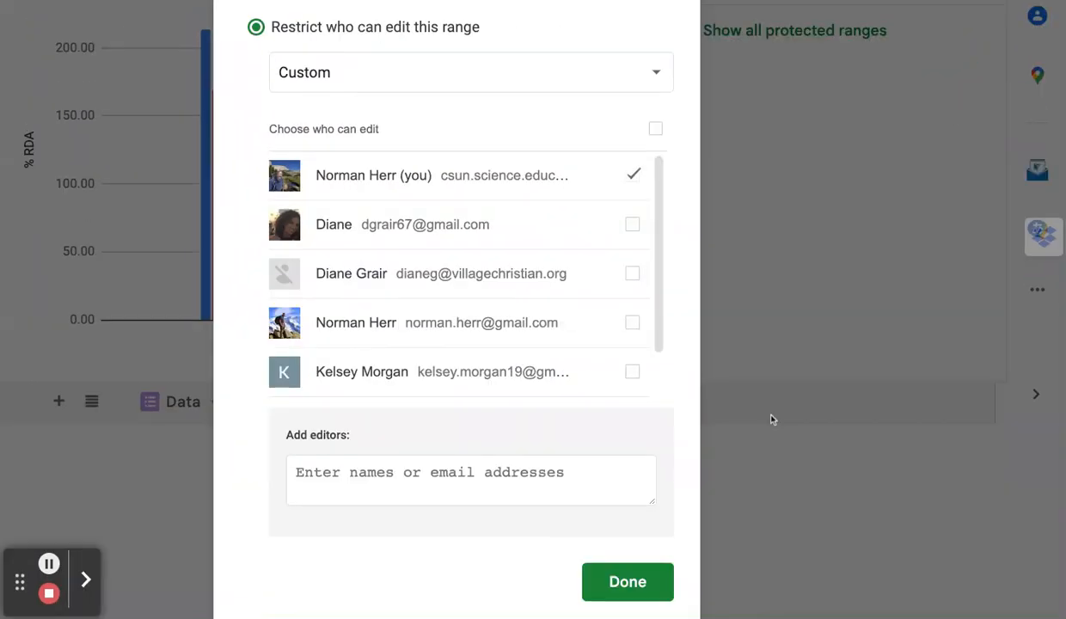
pyautogui.click(610, 583)
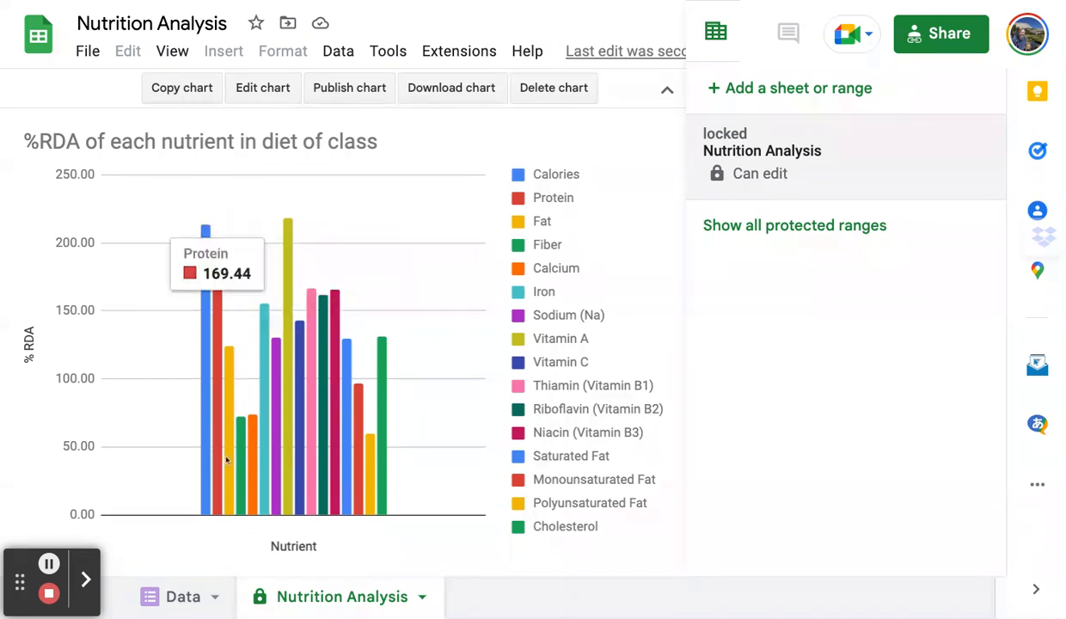
# Change row 5's Calories value in cell D5 to 100000 on the Data sheet.
pyautogui.click(179, 595)
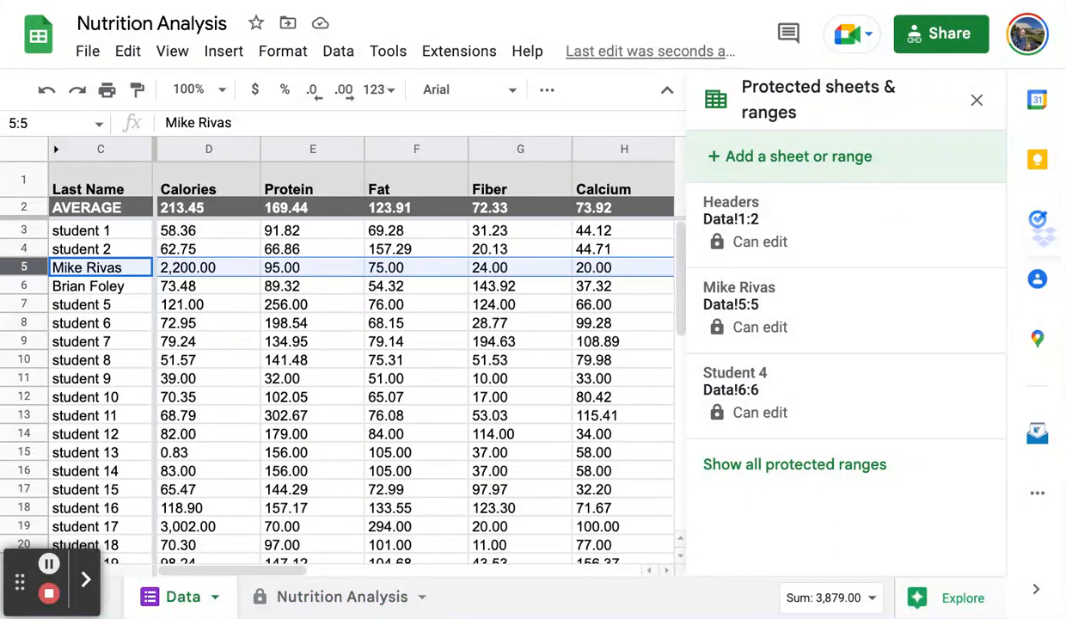
pyautogui.click(314, 598)
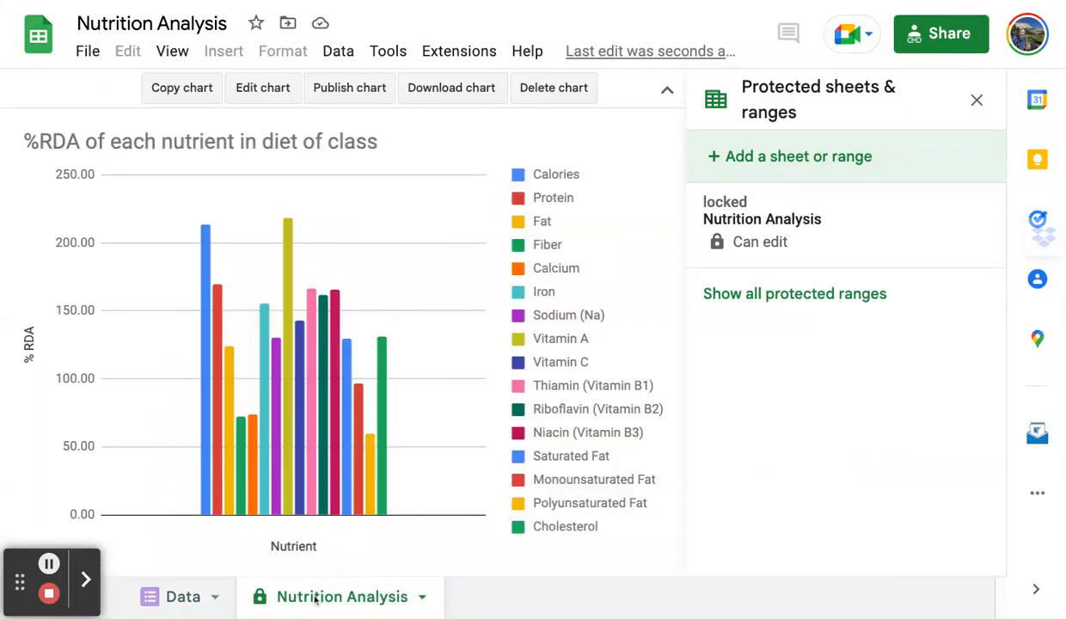
pyautogui.click(171, 592)
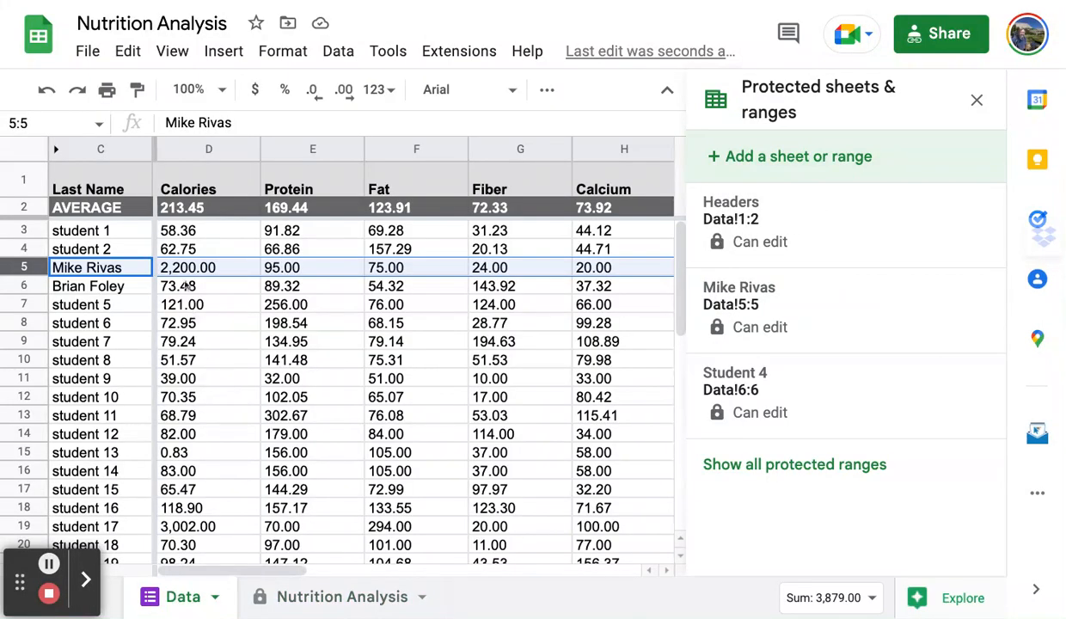
pyautogui.click(185, 270)
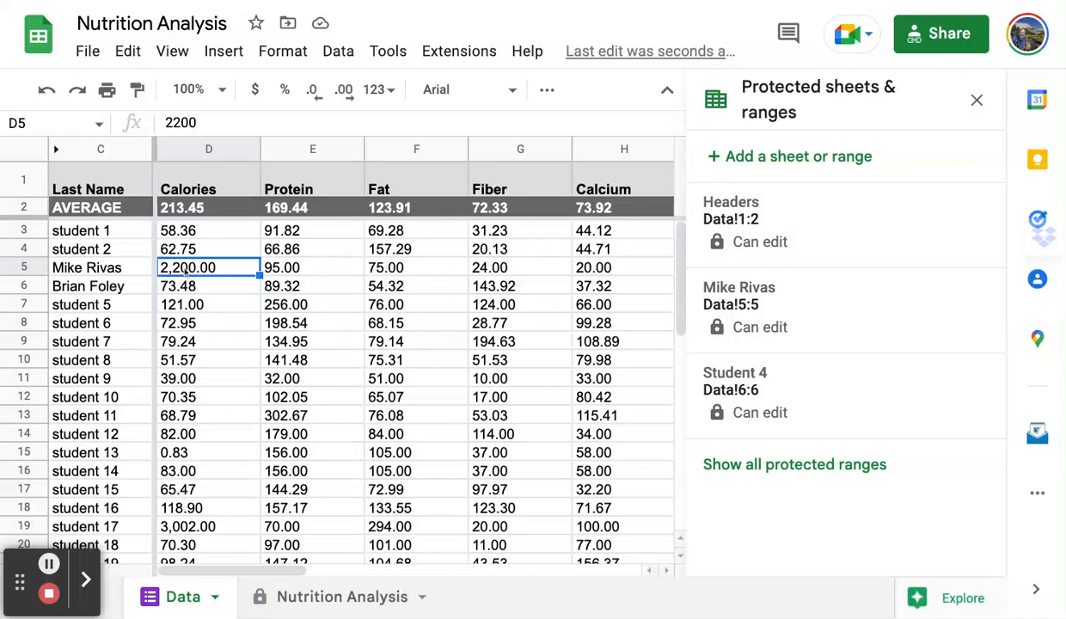
pyautogui.write('100000')
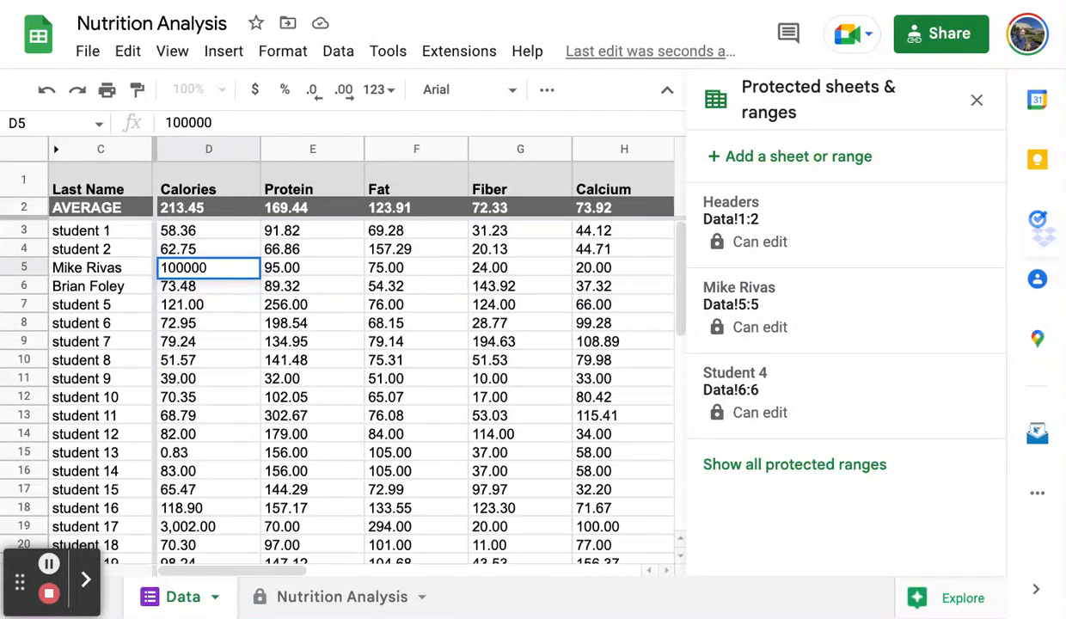
pyautogui.press('Return')
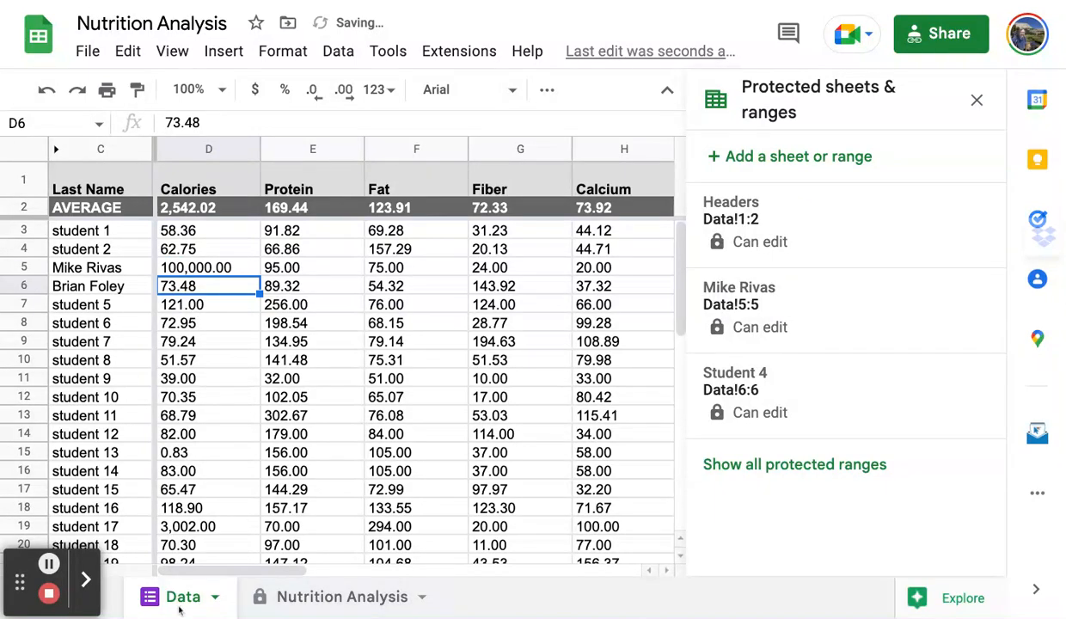
# Check that the Nutrition Analysis chart shows the Calories average rising to 2,542.02.
pyautogui.click(295, 595)
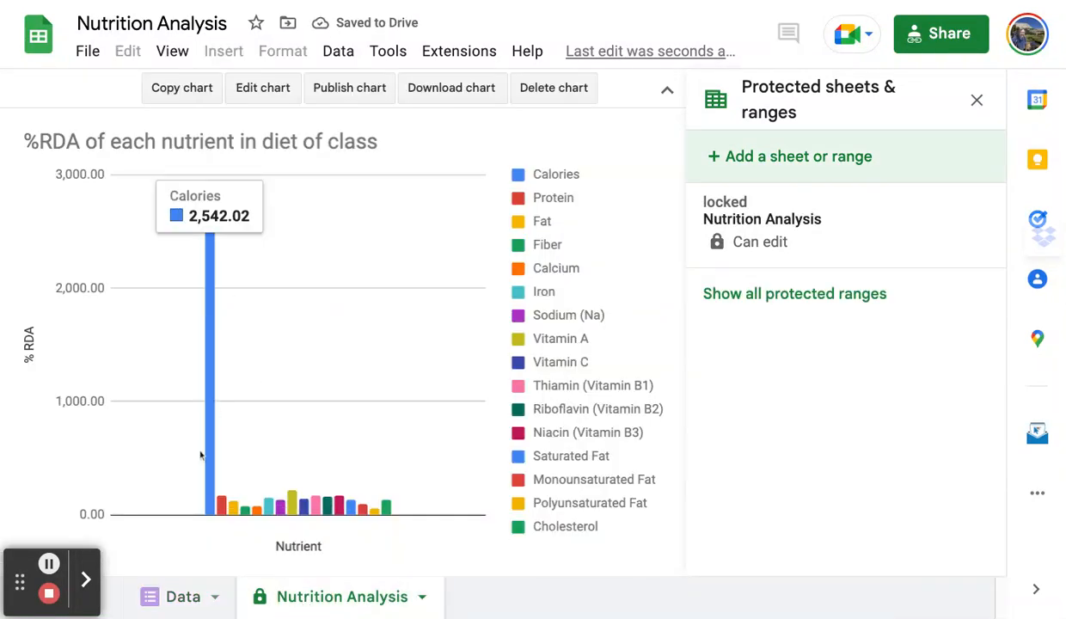
pyautogui.click(181, 598)
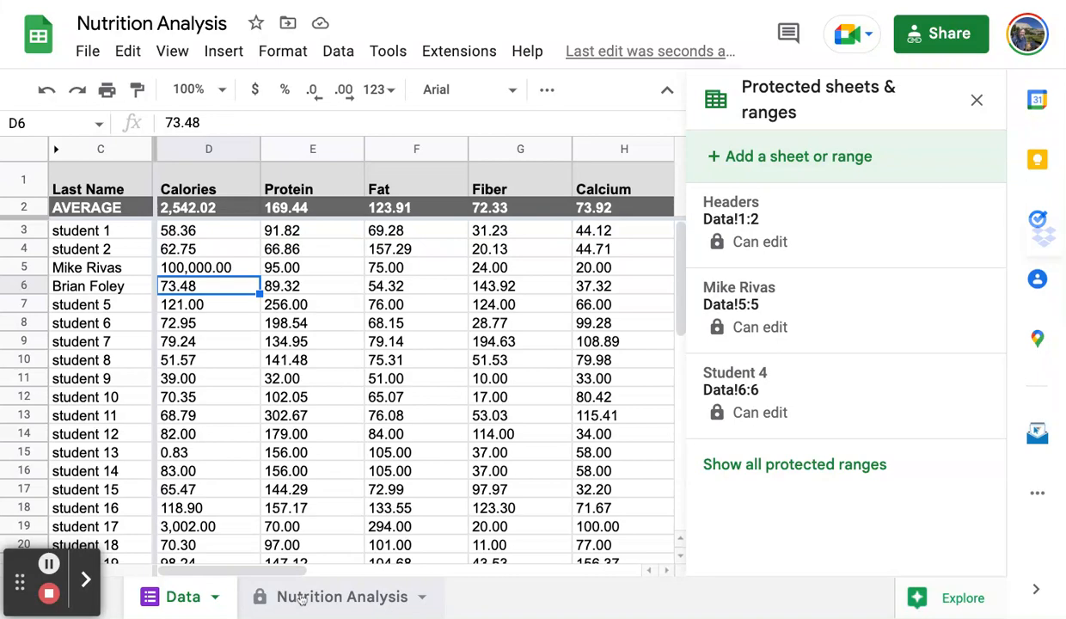
pyautogui.click(301, 599)
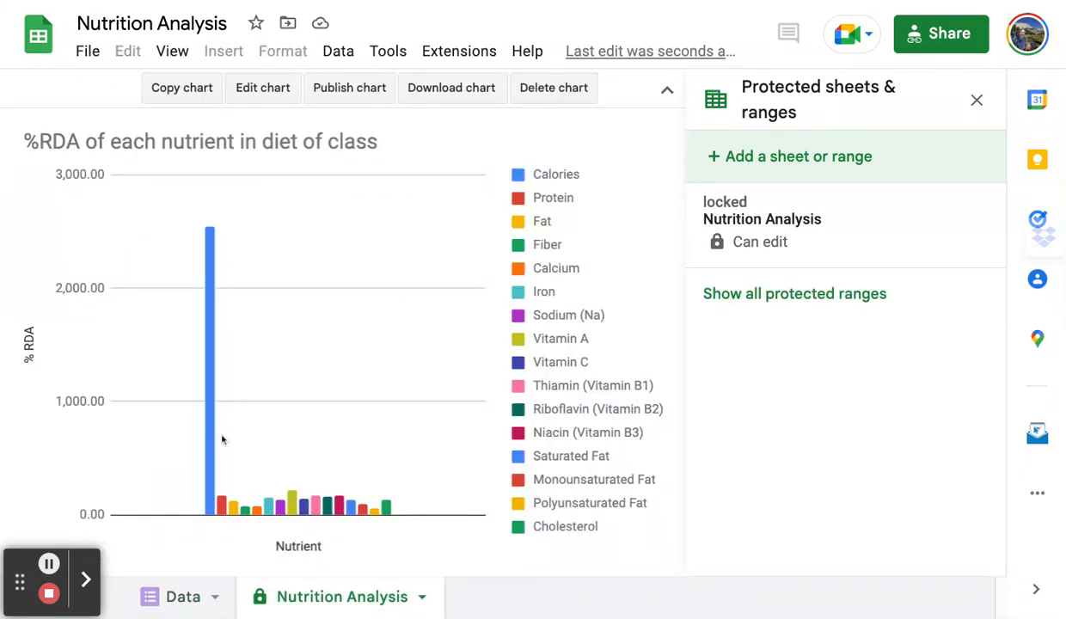
pyautogui.click(180, 597)
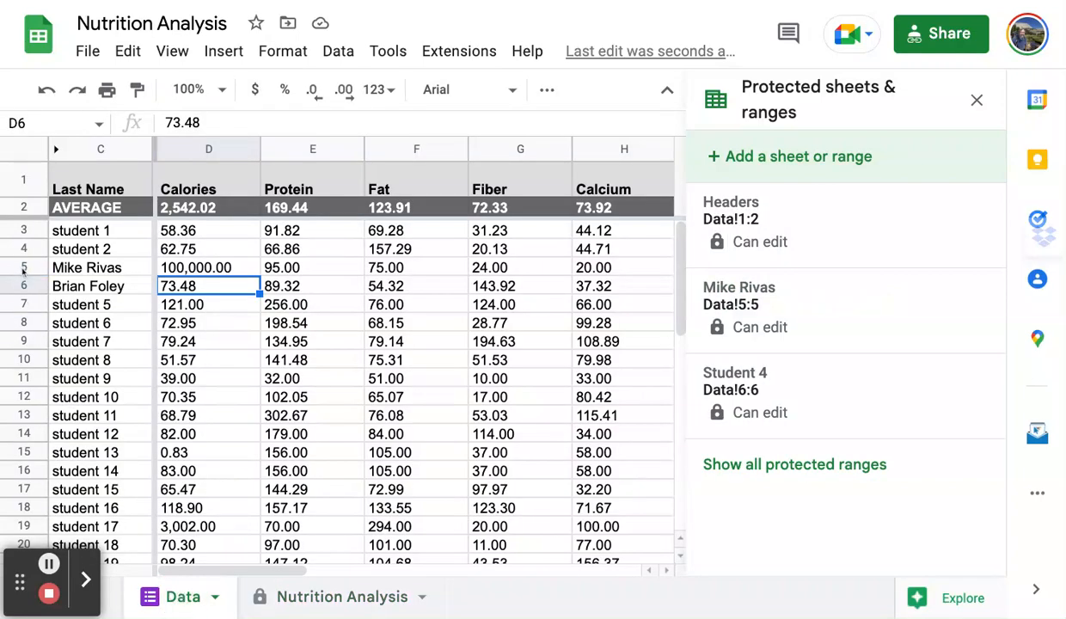